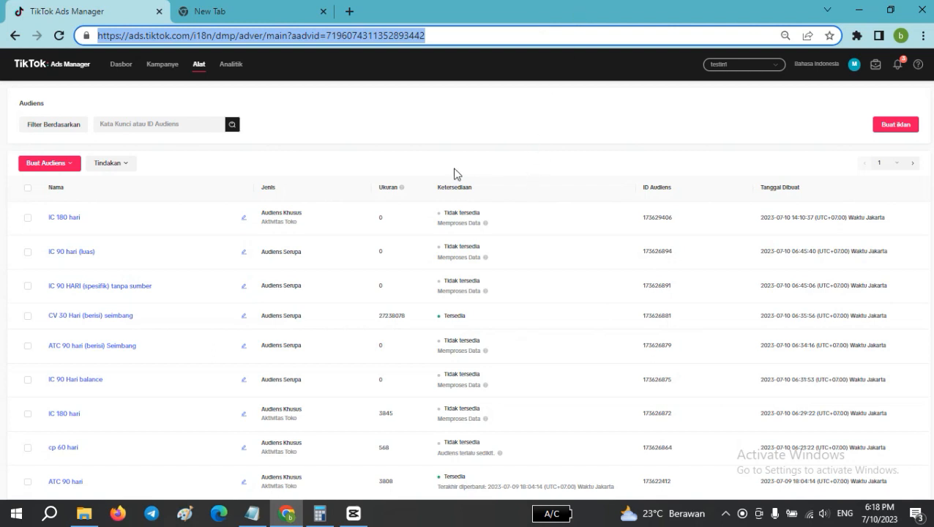
# - Switch to the Notepad notes and review the retargeting audience range and the ad budget line
pyautogui.click(252, 513)
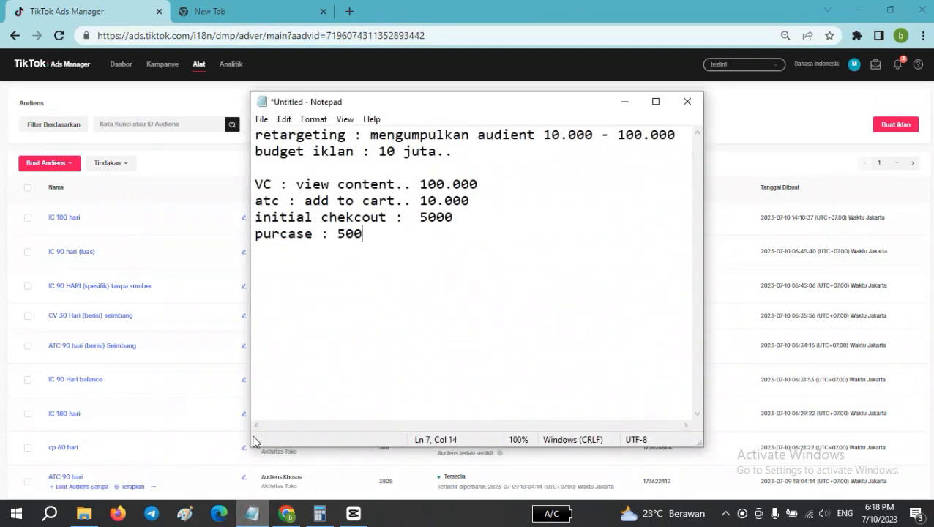
pyautogui.click(554, 264)
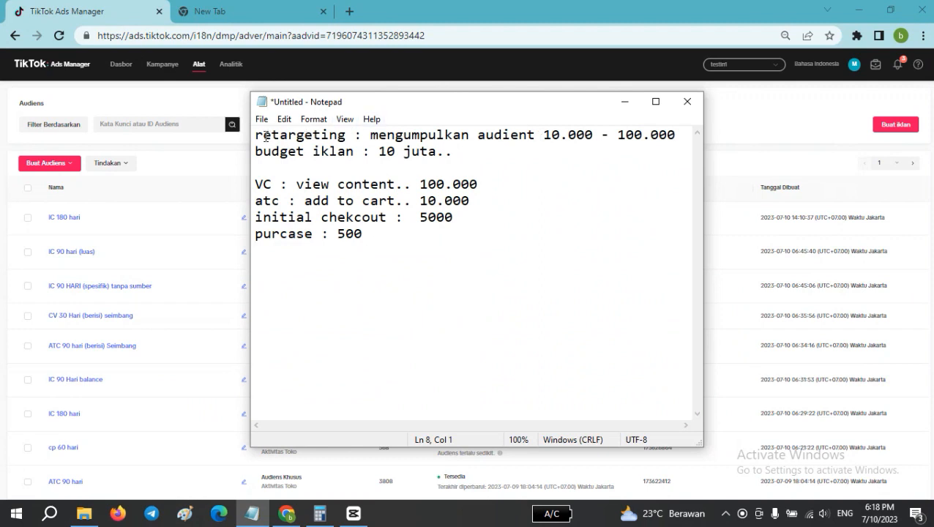
pyautogui.moveTo(256, 134); pyautogui.dragTo(346, 135)
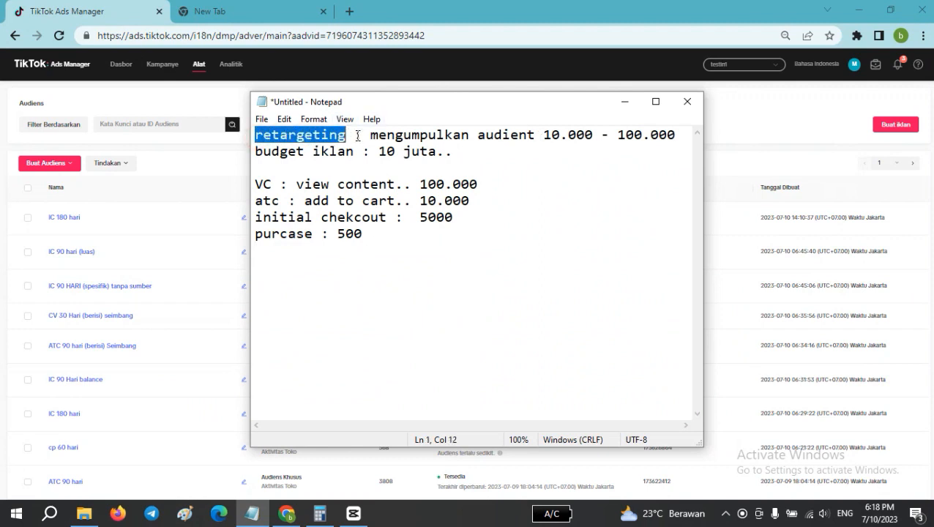
pyautogui.click(354, 144)
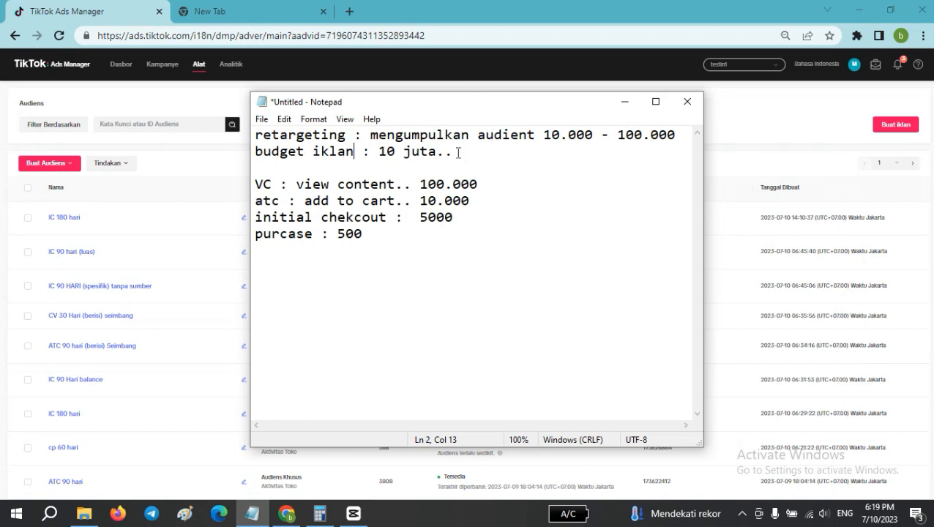
pyautogui.click(481, 157)
pyautogui.click(547, 134)
pyautogui.moveTo(617, 134); pyautogui.dragTo(634, 135)
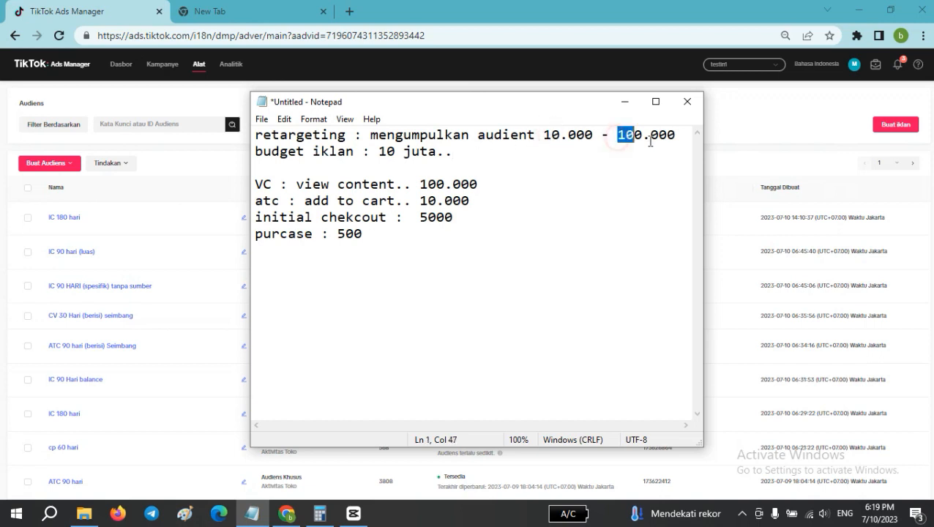
pyautogui.click(334, 165)
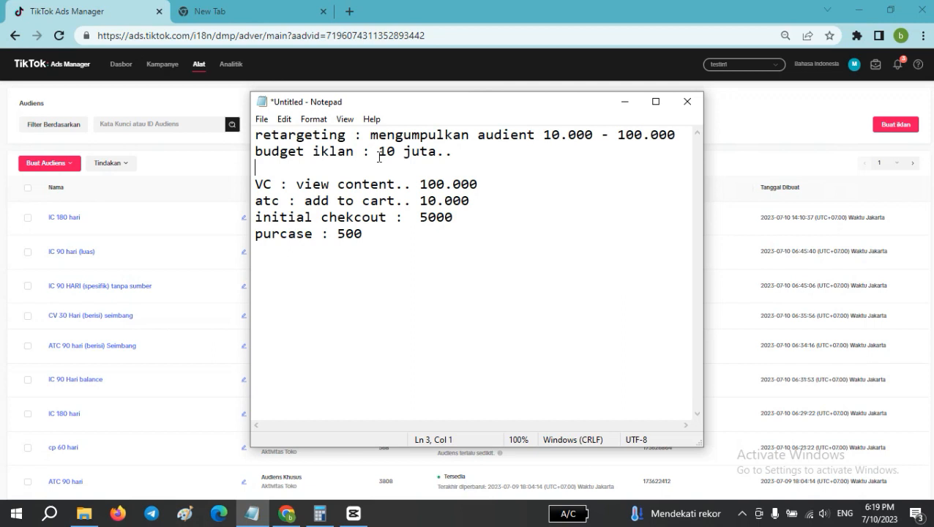
# - Change the ad budget (budget iklan) in the notes to 5-10 juta
pyautogui.click(378, 154)
pyautogui.write('5-')
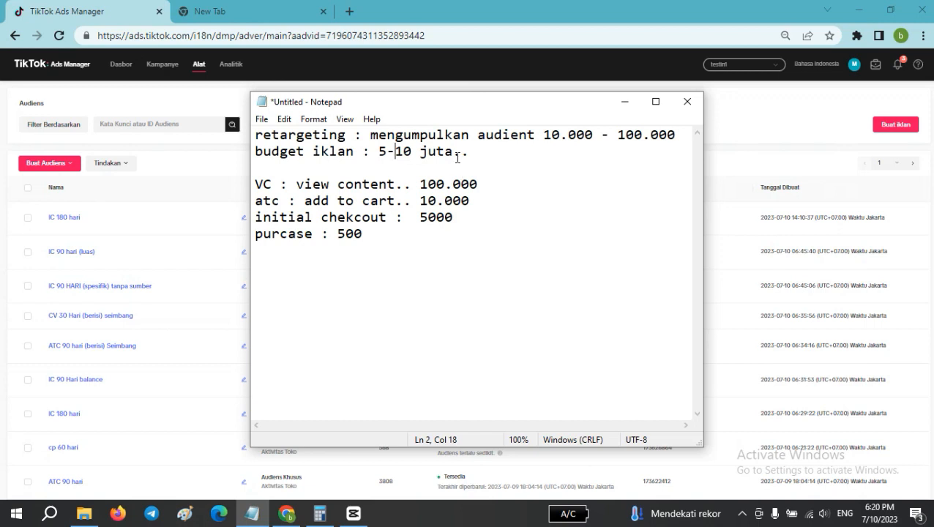
pyautogui.click(523, 167)
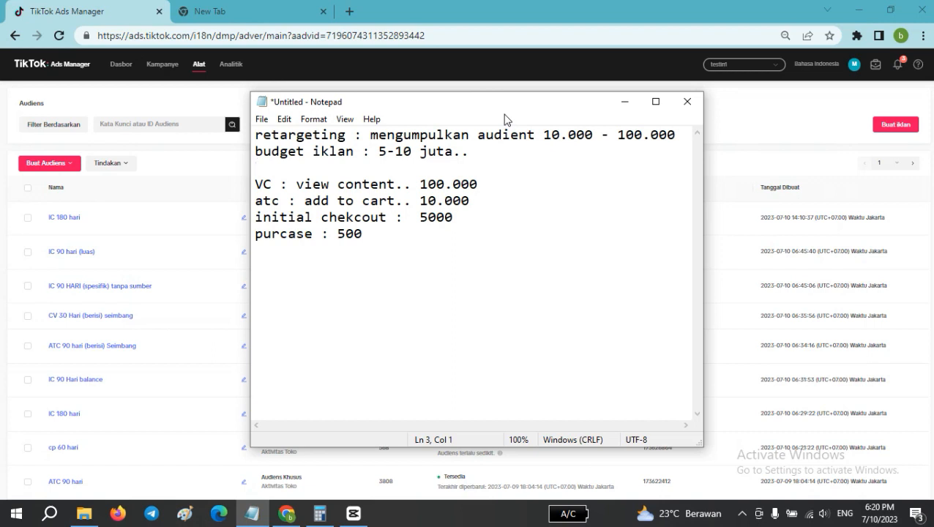
# - Examine the target numbers noted for view content, add to cart, initial checkout and purchase
pyautogui.moveTo(466, 104)
pyautogui.mouseDown()
pyautogui.moveTo(508, 106)
pyautogui.moveTo(467, 86)
pyautogui.mouseUp()
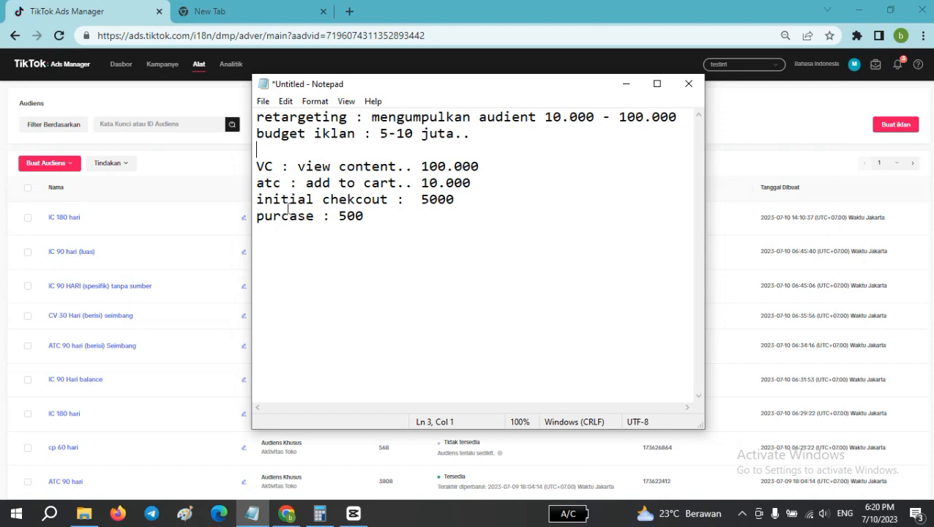
pyautogui.click(259, 166)
pyautogui.moveTo(261, 166); pyautogui.dragTo(410, 216)
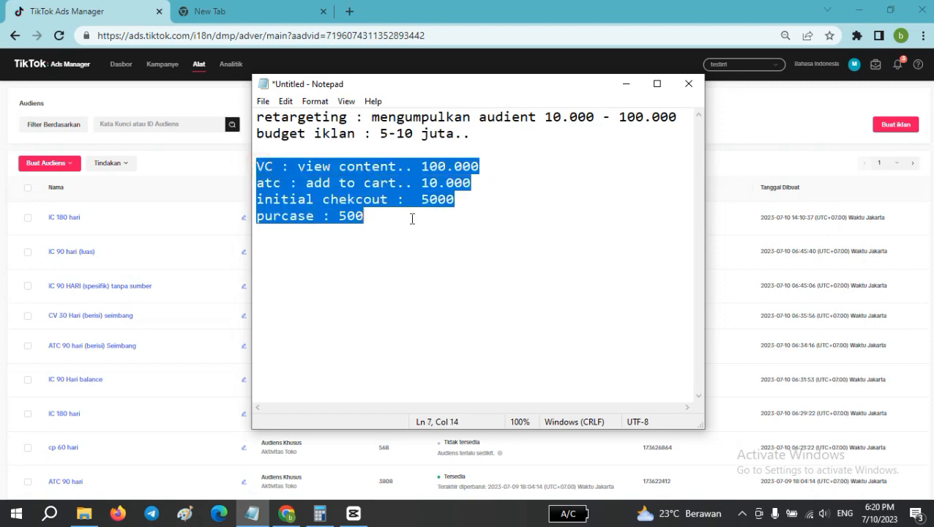
pyautogui.click(382, 217)
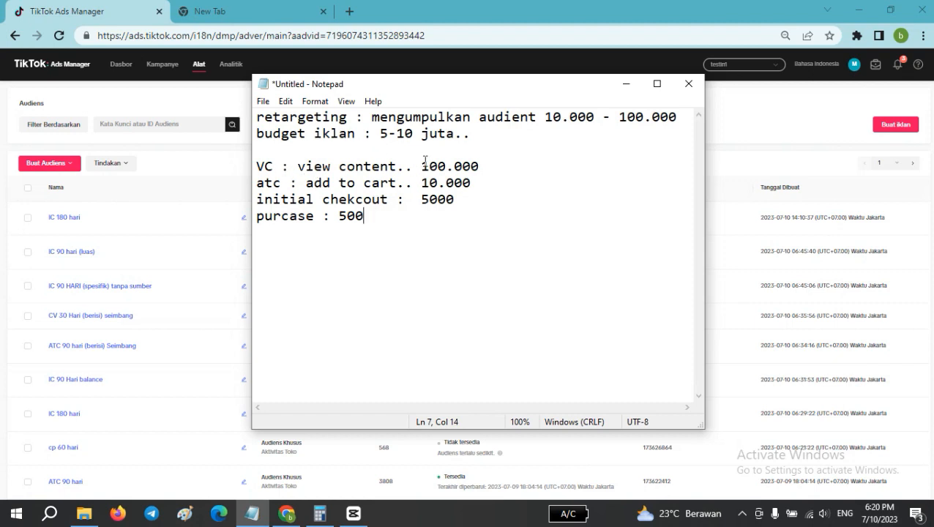
pyautogui.moveTo(422, 166); pyautogui.dragTo(480, 167)
pyautogui.click(505, 183)
pyautogui.doubleClick(420, 167)
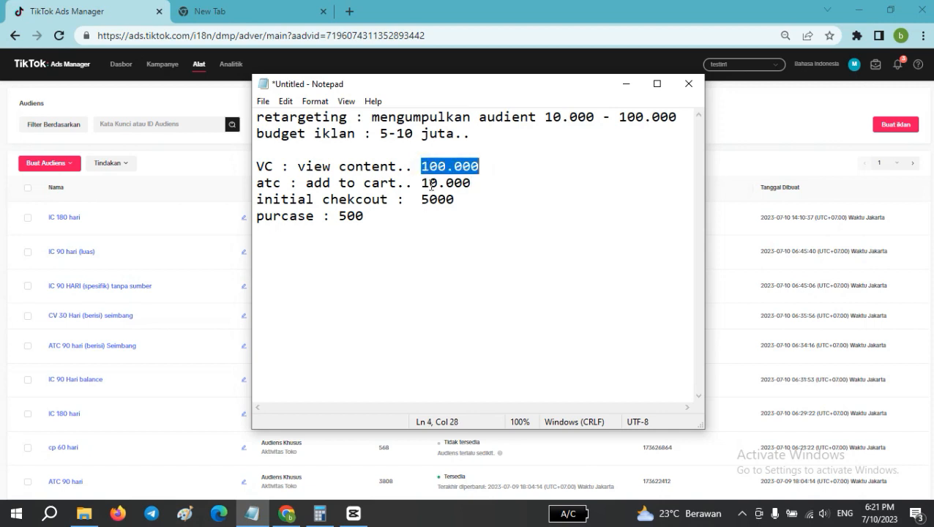
pyautogui.moveTo(421, 183); pyautogui.dragTo(477, 189)
pyautogui.click(477, 189)
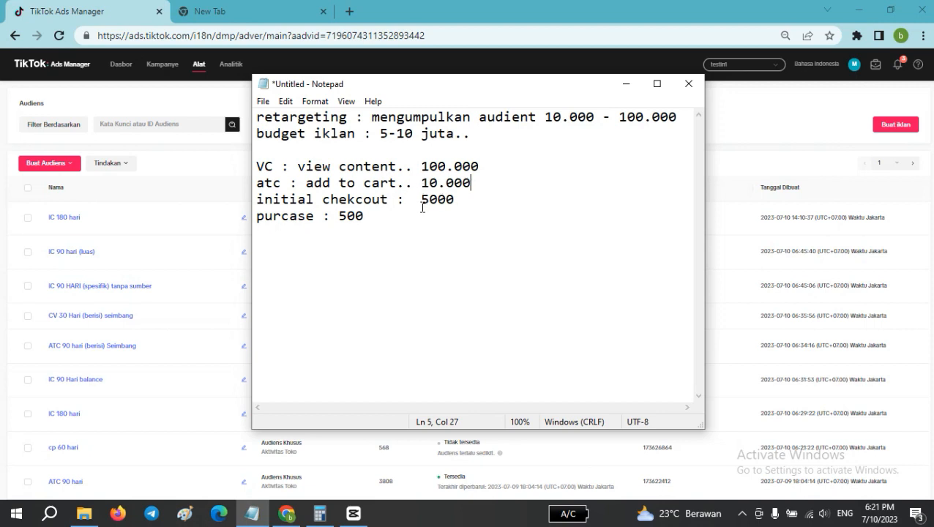
pyautogui.moveTo(422, 208); pyautogui.dragTo(454, 206)
pyautogui.click(469, 199)
pyautogui.moveTo(258, 217); pyautogui.dragTo(314, 216)
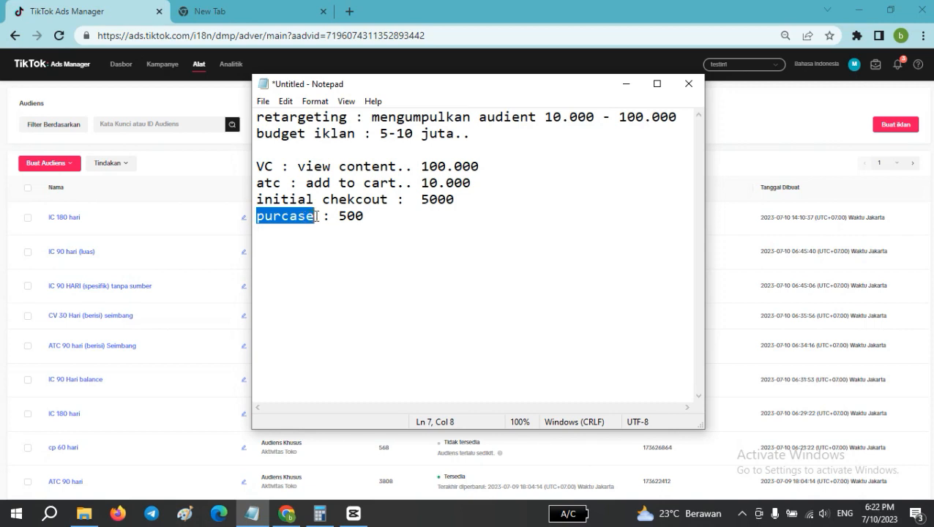
pyautogui.click(404, 216)
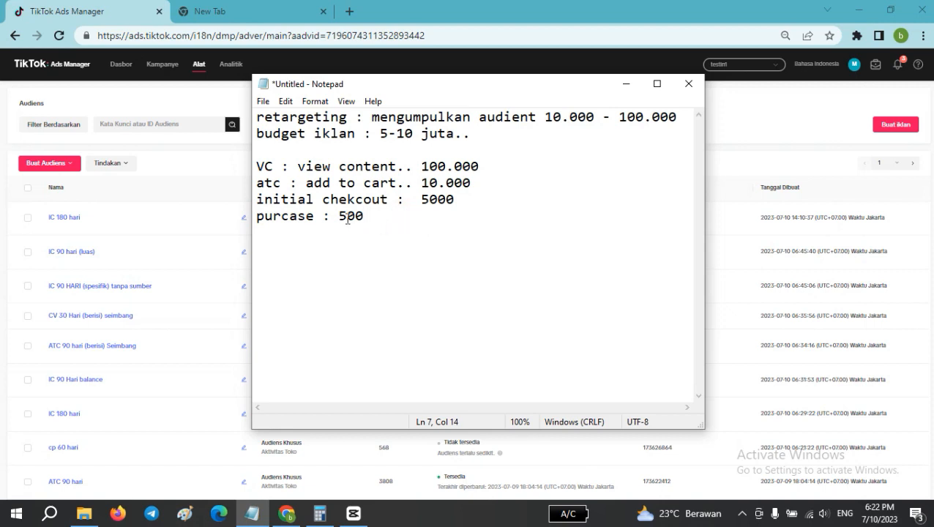
pyautogui.moveTo(339, 216); pyautogui.dragTo(355, 217)
# - Review the four funnel lines one by one, from view content down to purchase
pyautogui.click(422, 166)
pyautogui.moveTo(259, 166); pyautogui.dragTo(485, 159)
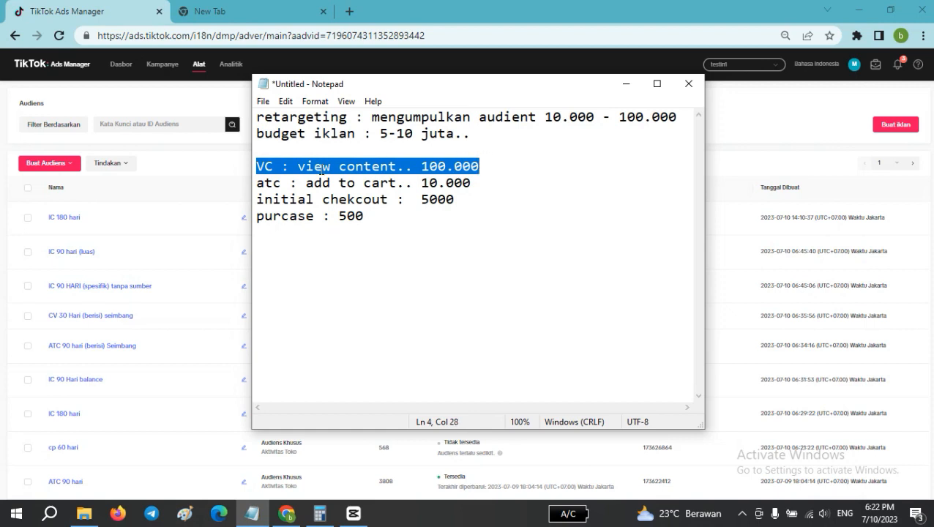
pyautogui.click(306, 166)
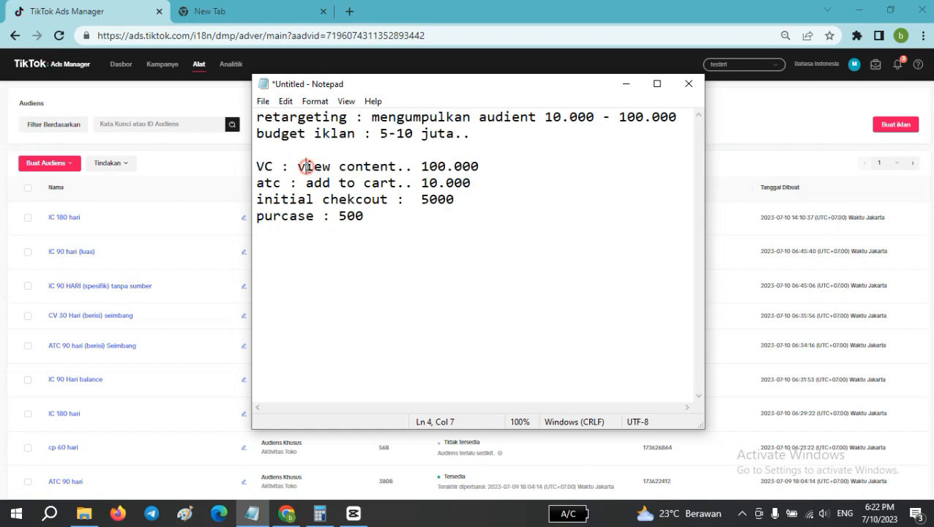
pyautogui.moveTo(257, 184); pyautogui.dragTo(460, 182)
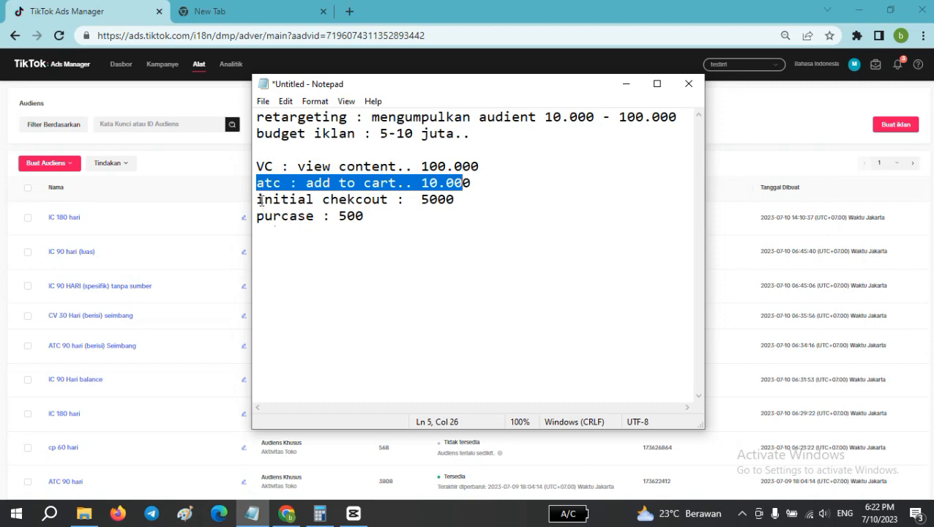
pyautogui.moveTo(260, 197); pyautogui.dragTo(446, 199)
pyautogui.click(368, 216)
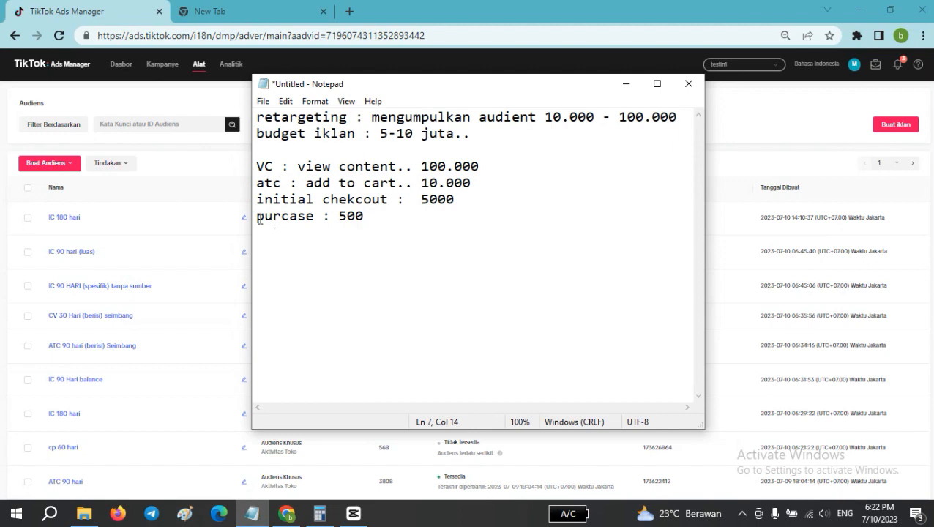
pyautogui.moveTo(257, 217); pyautogui.dragTo(367, 221)
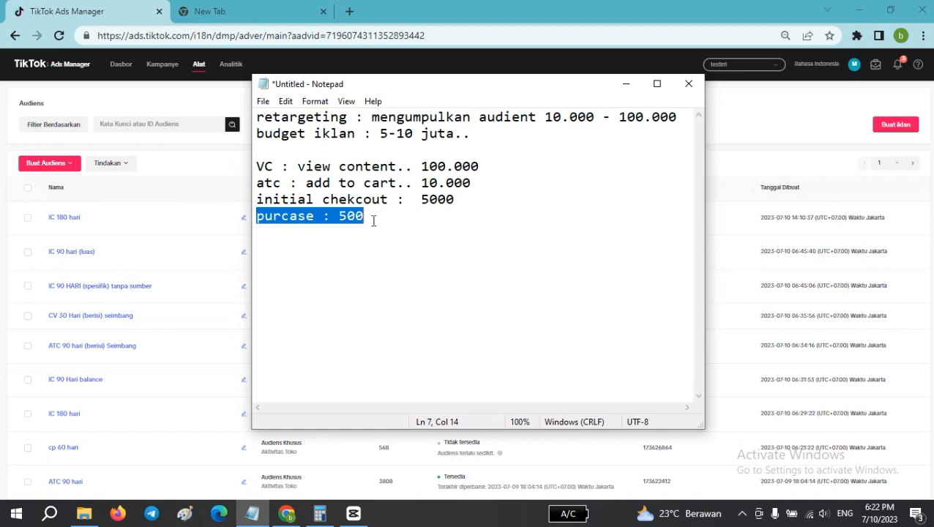
pyautogui.click(298, 218)
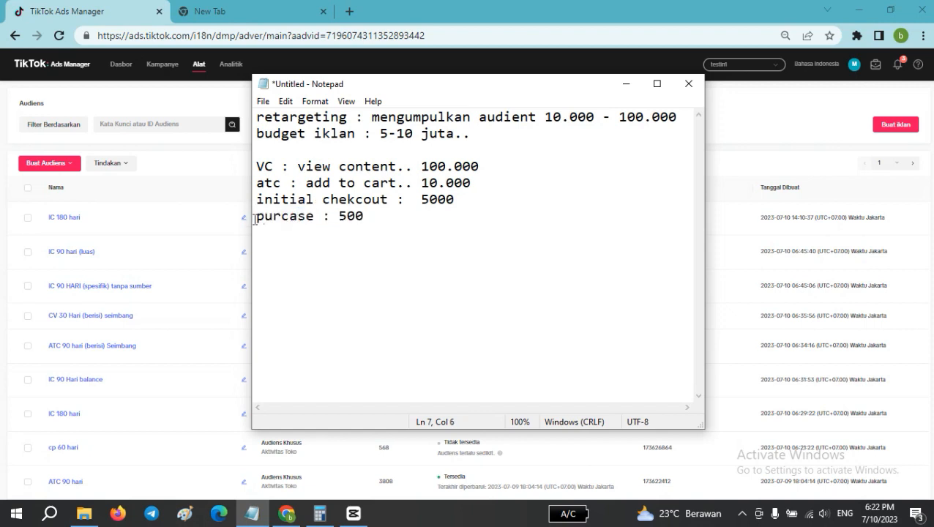
pyautogui.click(389, 216)
# - Return to TikTok Ads Manager and open the audience creation choices on the Audiens page
pyautogui.click(627, 84)
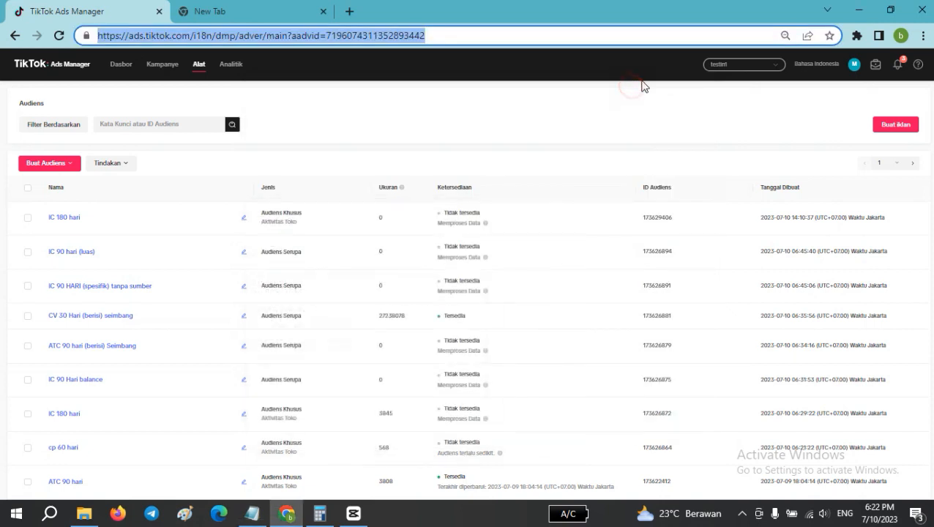
pyautogui.moveTo(198, 67)
pyautogui.click(73, 168)
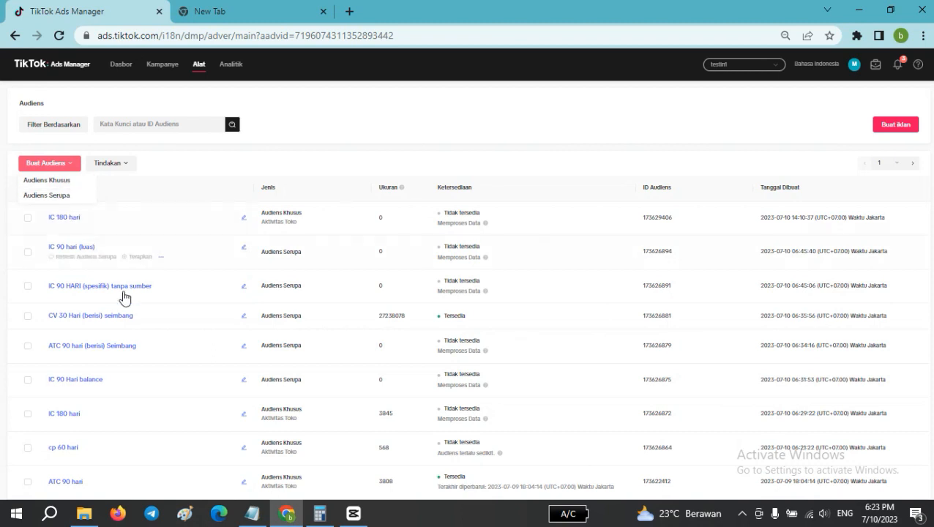
# - In the Notepad notes, add the line "audien khusus > audien serupa" below the purchase line after a blank line, then return to TikTok Ads Manager
pyautogui.click(249, 515)
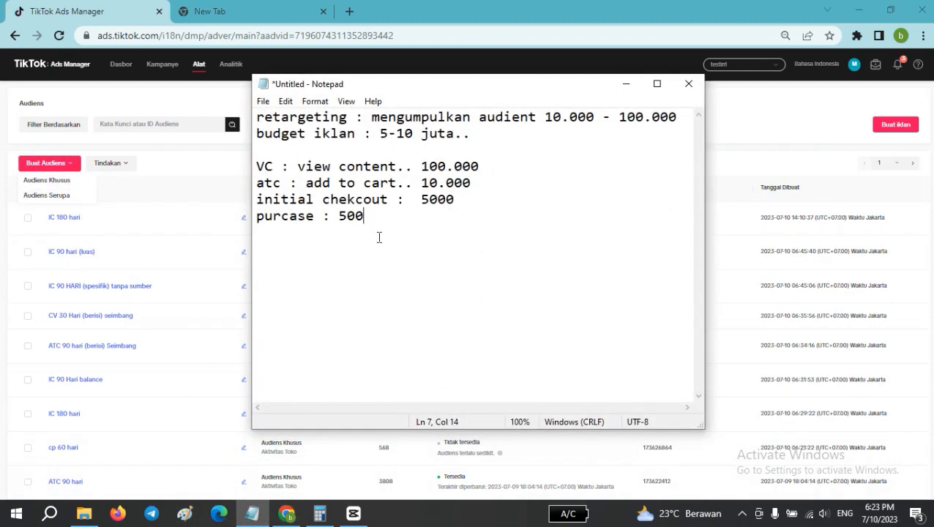
pyautogui.press('Return')
pyautogui.press('Return')
pyautogui.write('audien khus')
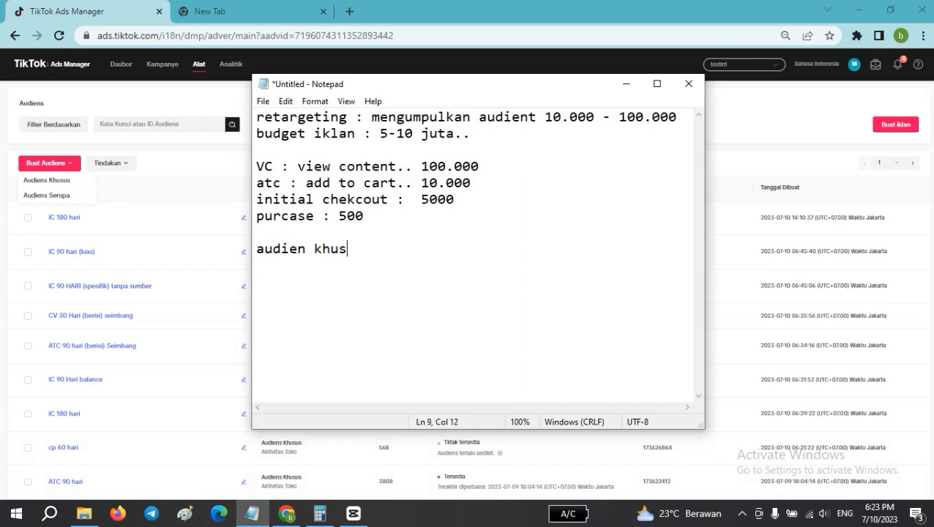
pyautogui.write('us > audien ')
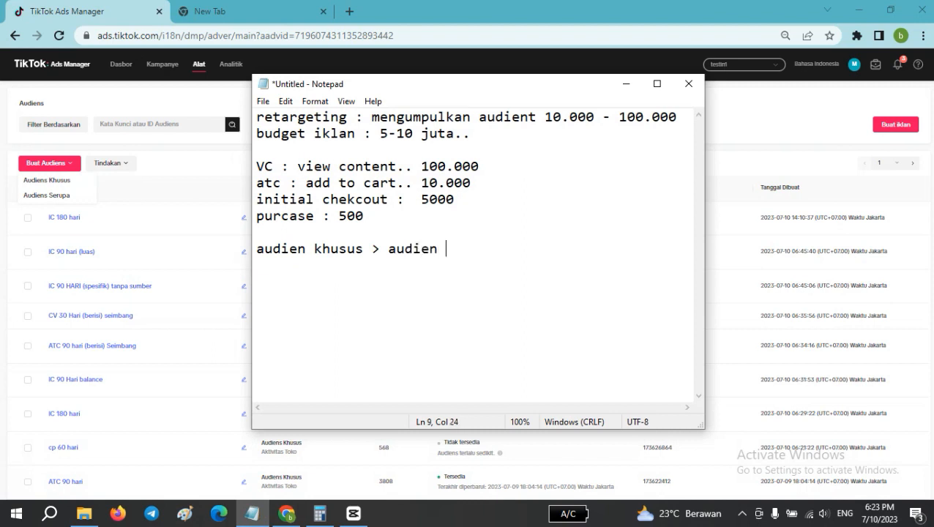
pyautogui.write('serupa')
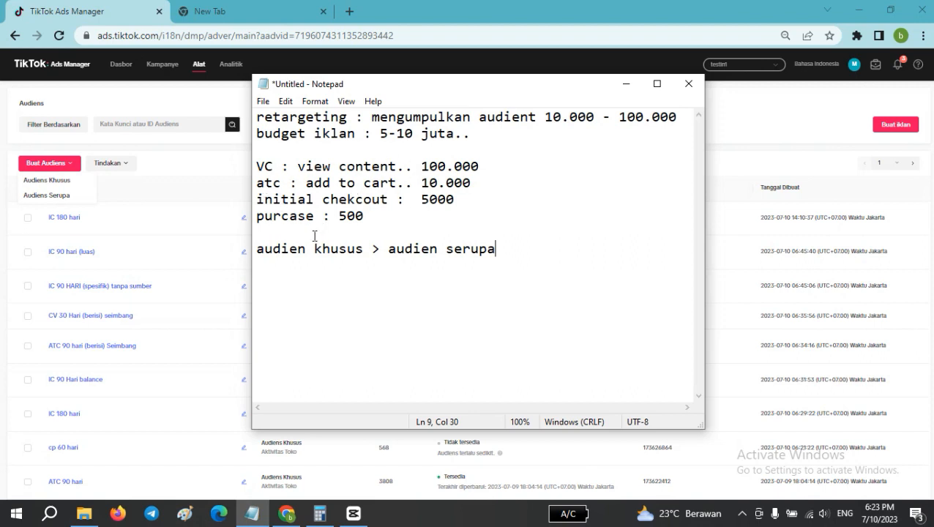
pyautogui.moveTo(259, 253); pyautogui.dragTo(363, 249)
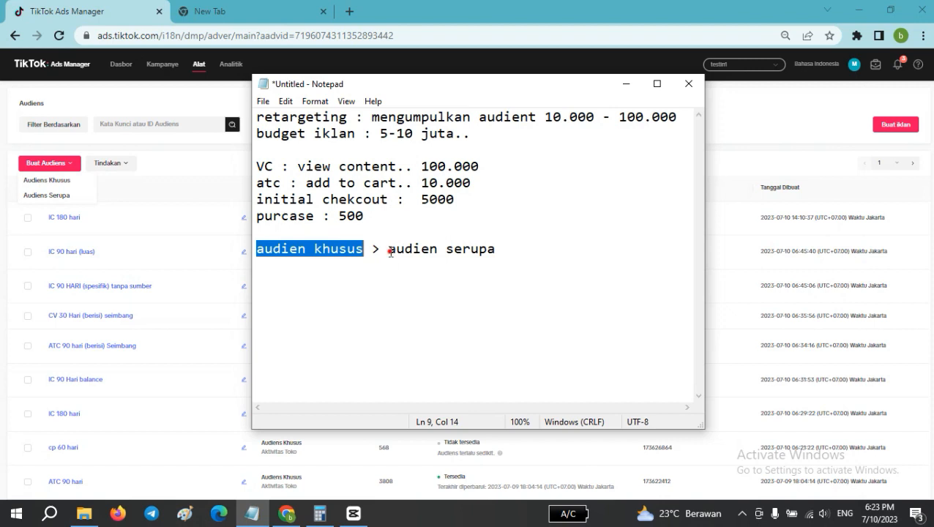
pyautogui.moveTo(389, 252); pyautogui.dragTo(496, 250)
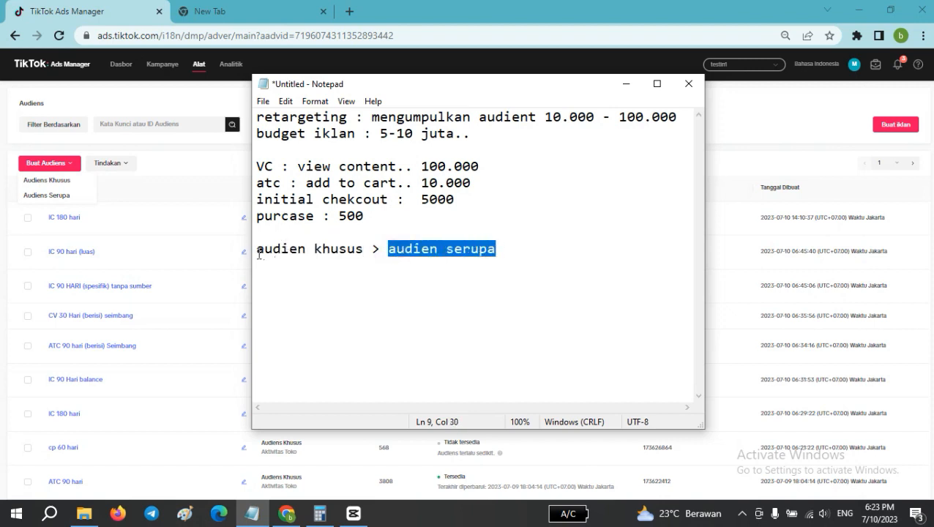
pyautogui.click(626, 83)
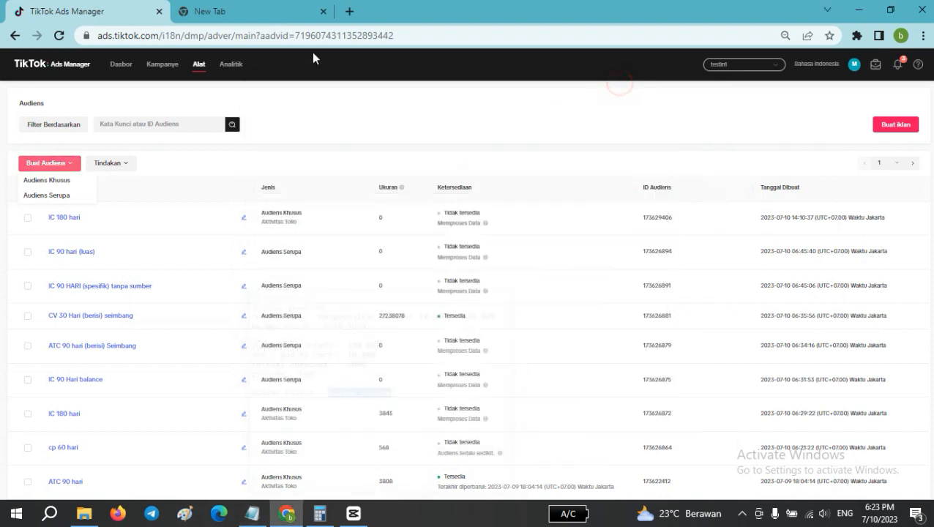
pyautogui.click(62, 180)
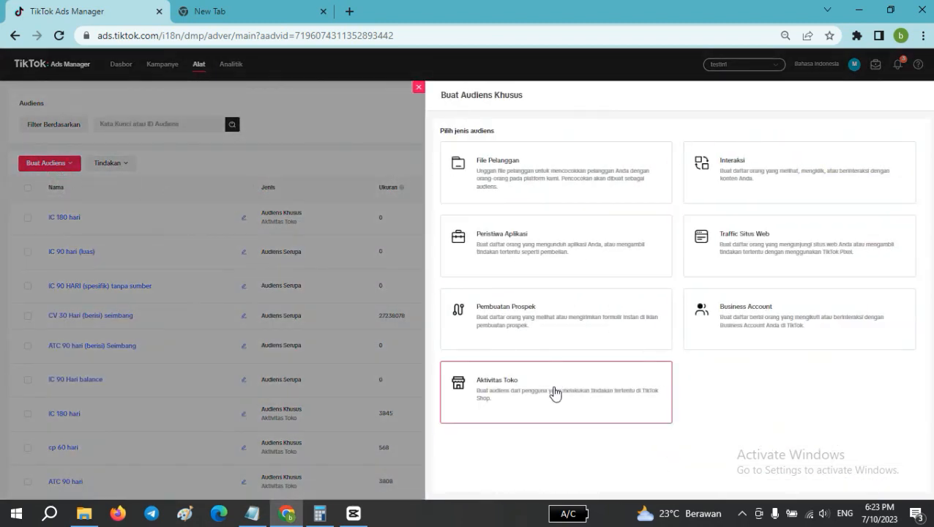
pyautogui.click(747, 234)
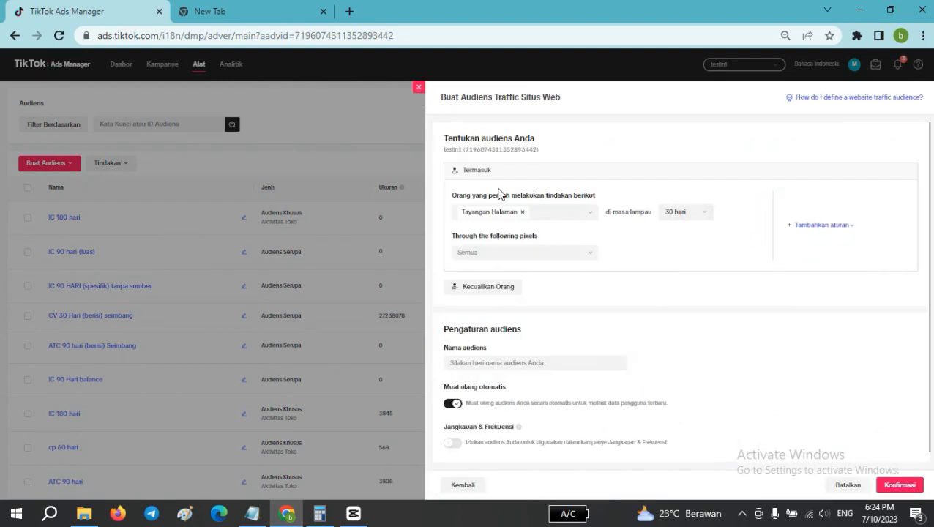
pyautogui.click(418, 89)
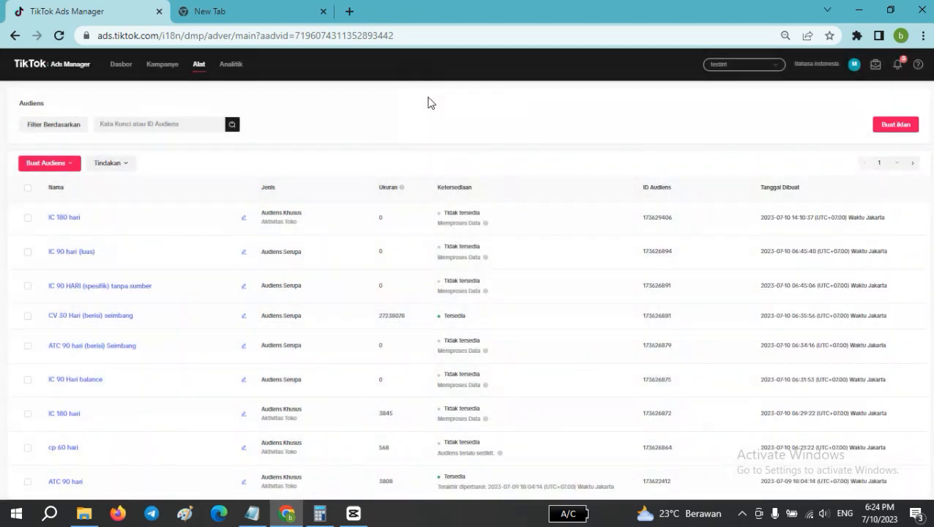
# - Start a new custom audience (Audiens Khusus) of the Aktivitas Toko type
pyautogui.click(48, 162)
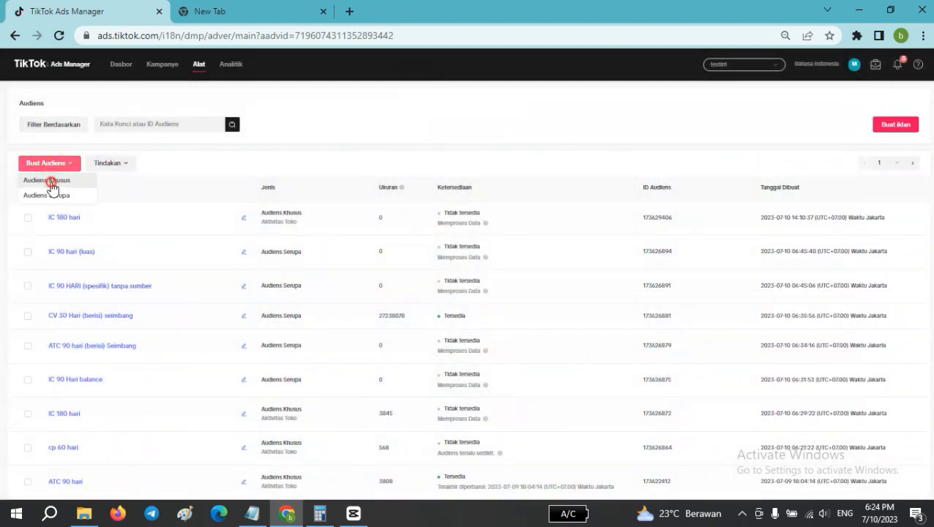
pyautogui.click(48, 181)
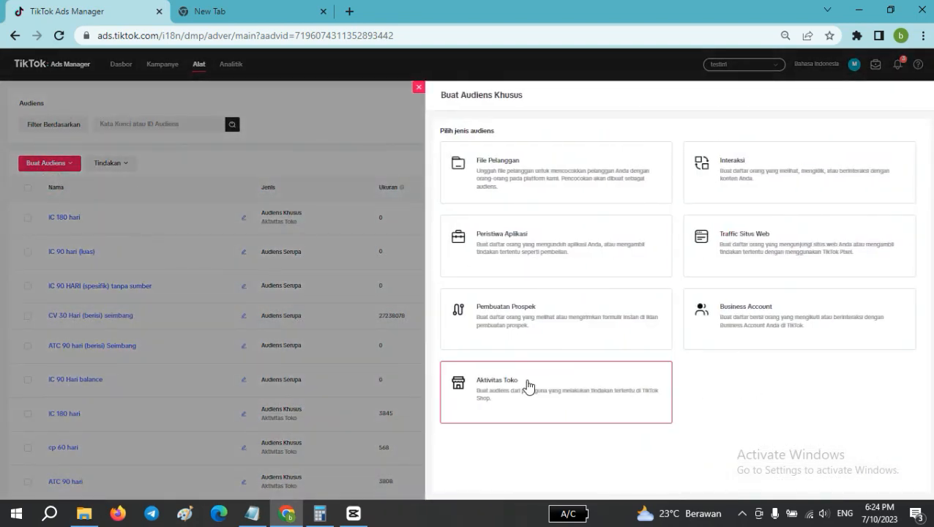
pyautogui.click(506, 389)
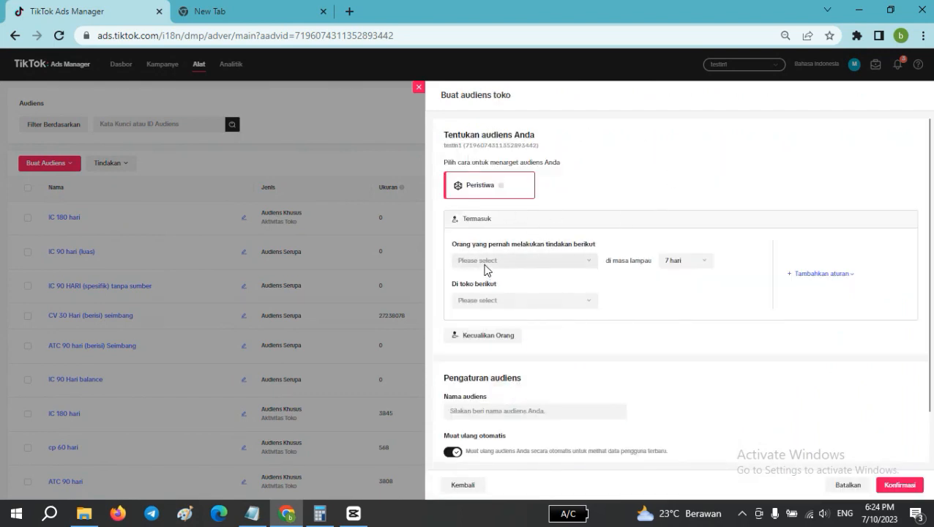
# - Set the included action to Initiate Checkout with a lookback period of 180 hari
pyautogui.scroll(-1, 512, 272)
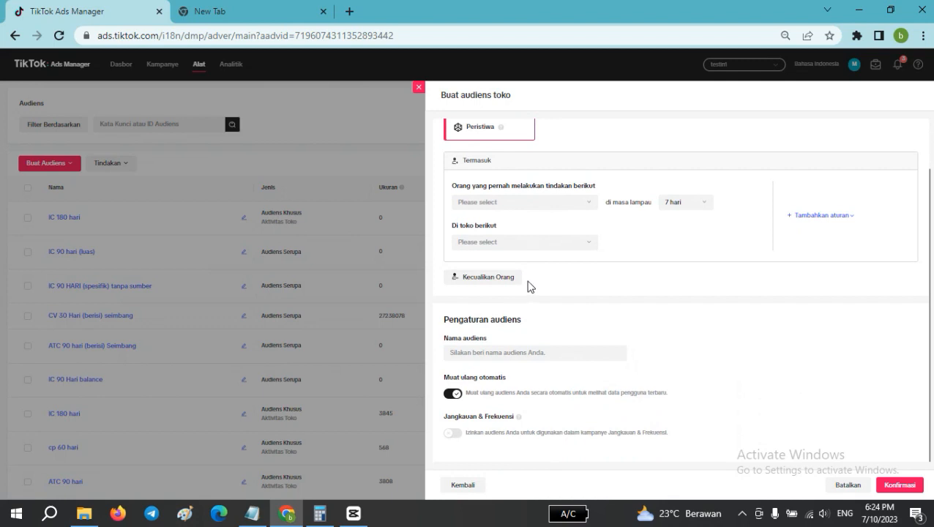
pyautogui.click(493, 206)
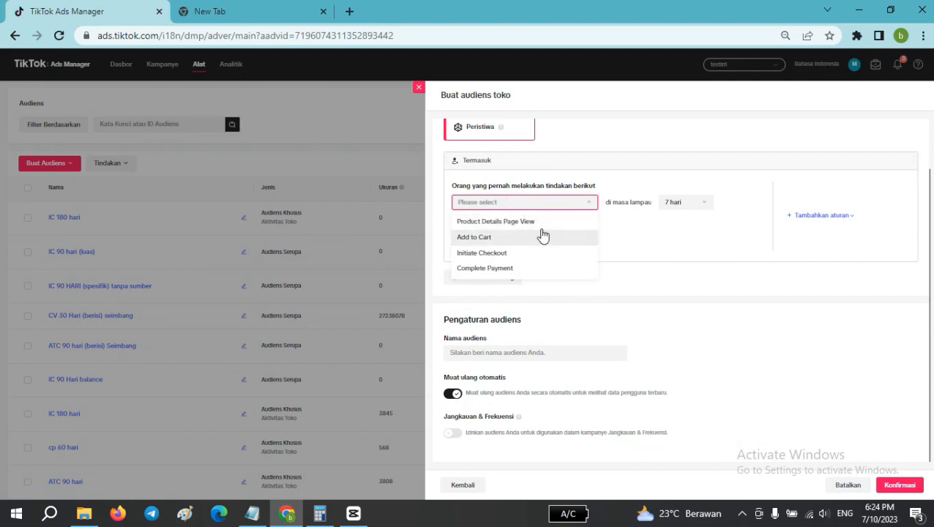
pyautogui.click(486, 256)
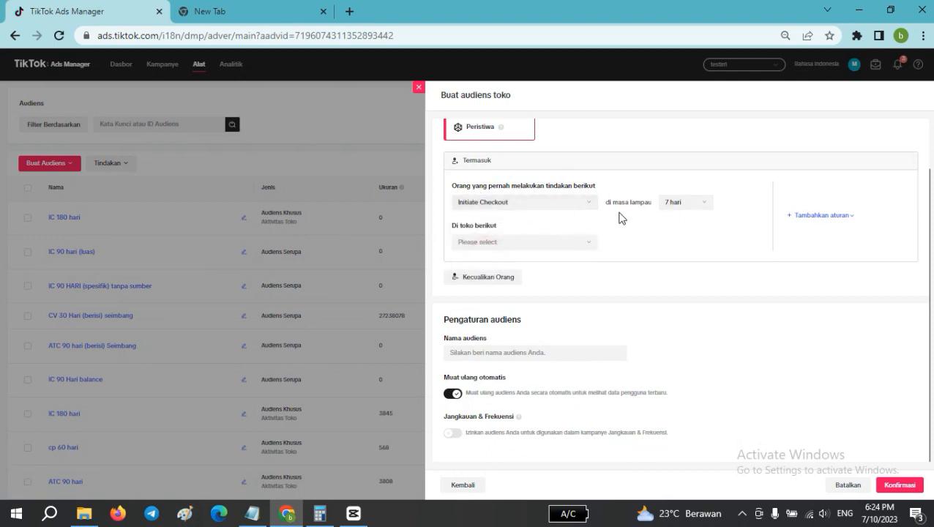
pyautogui.click(703, 209)
pyautogui.scroll(-1, 702, 278)
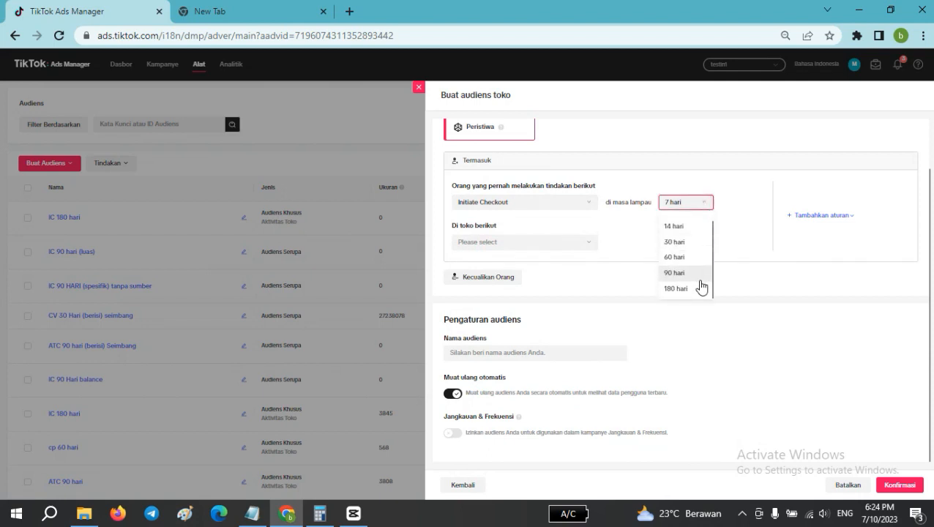
pyautogui.click(681, 288)
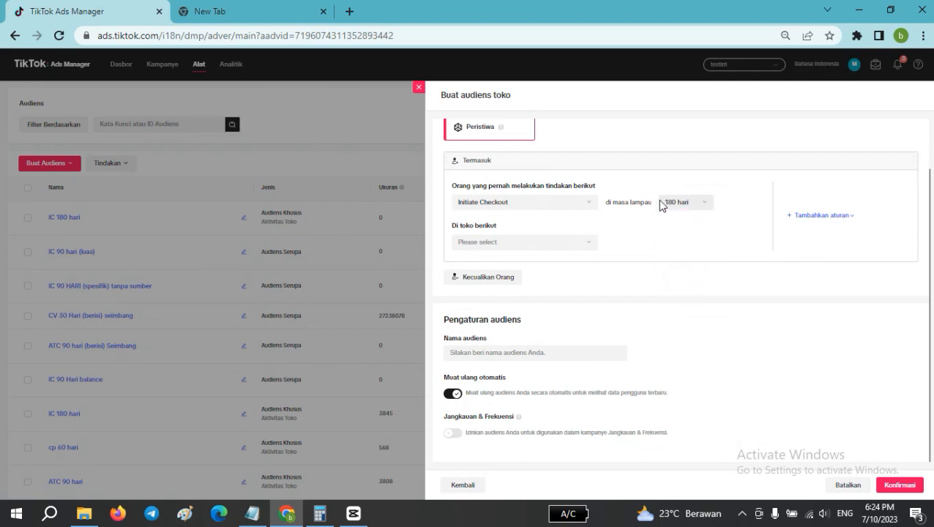
# - Name the store audience "IC 180 hari"
pyautogui.scroll(1, 680, 211)
pyautogui.scroll(-1, 585, 189)
pyautogui.scroll(1, 483, 205)
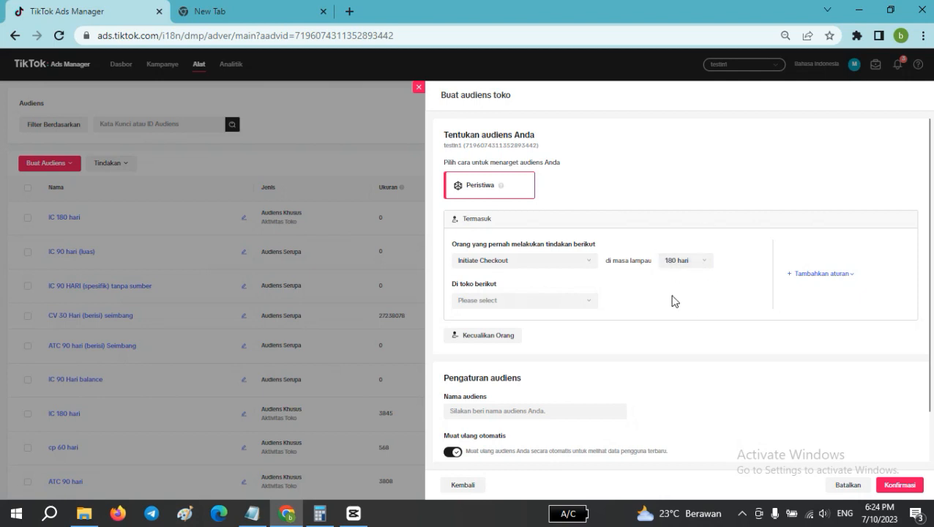
pyautogui.scroll(-1, 671, 301)
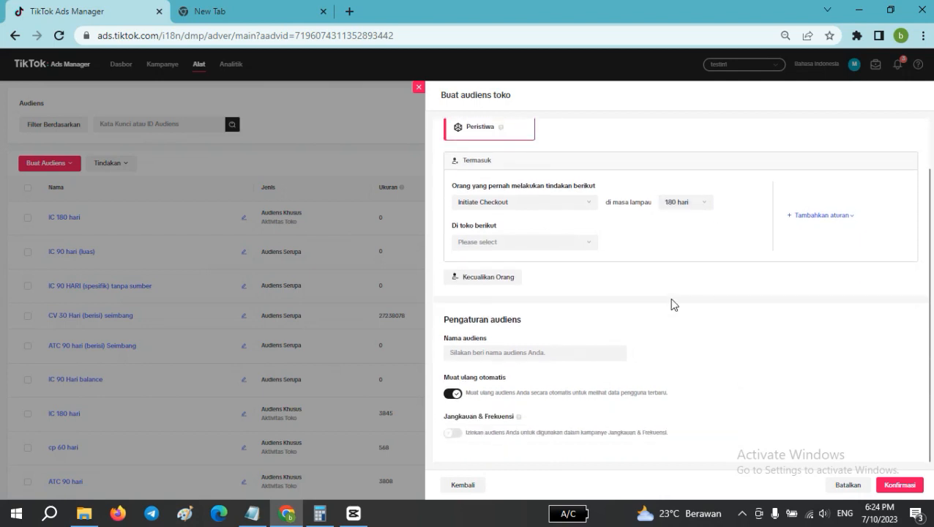
pyautogui.click(532, 355)
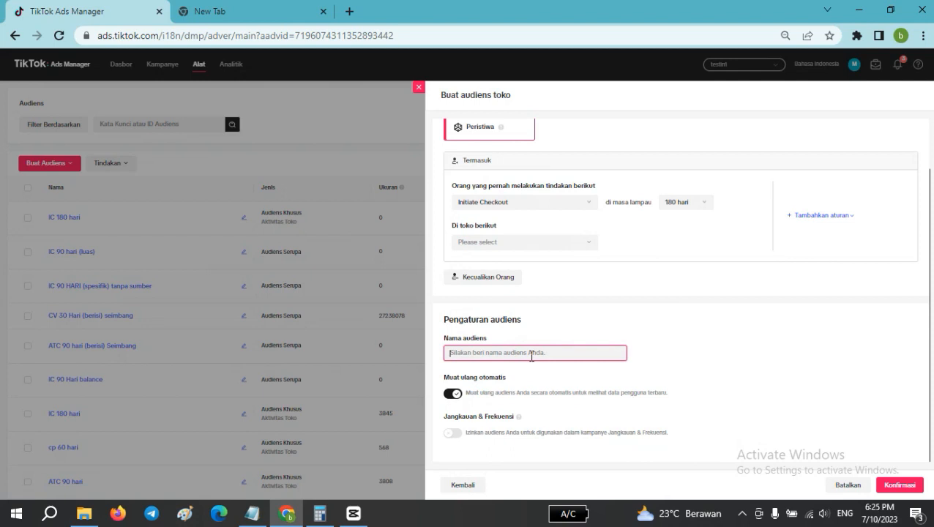
pyautogui.scroll(2, 531, 352)
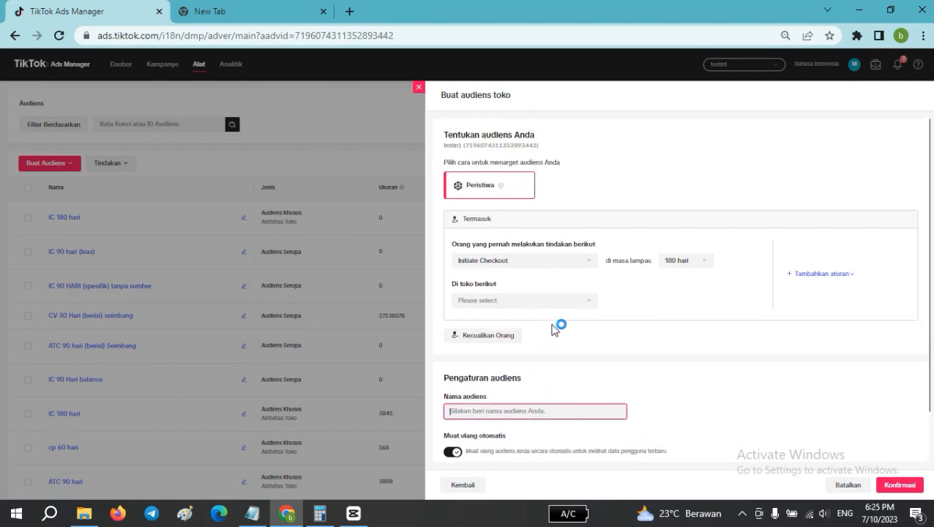
pyautogui.scroll(-2, 578, 320)
pyautogui.write('IC')
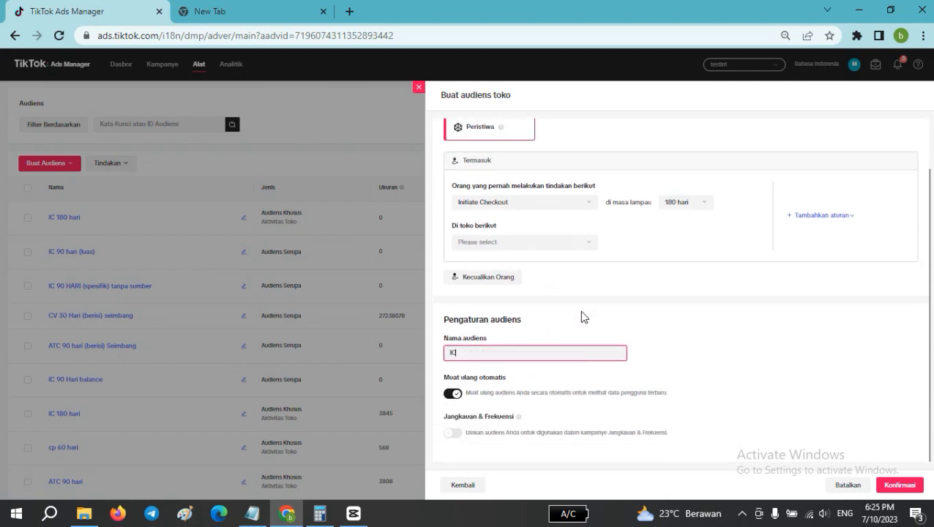
pyautogui.write(' 180 hari')
# - Choose Cimodine Store as the store for the checkout audience and confirm its creation
pyautogui.click(583, 246)
pyautogui.click(509, 262)
pyautogui.click(503, 241)
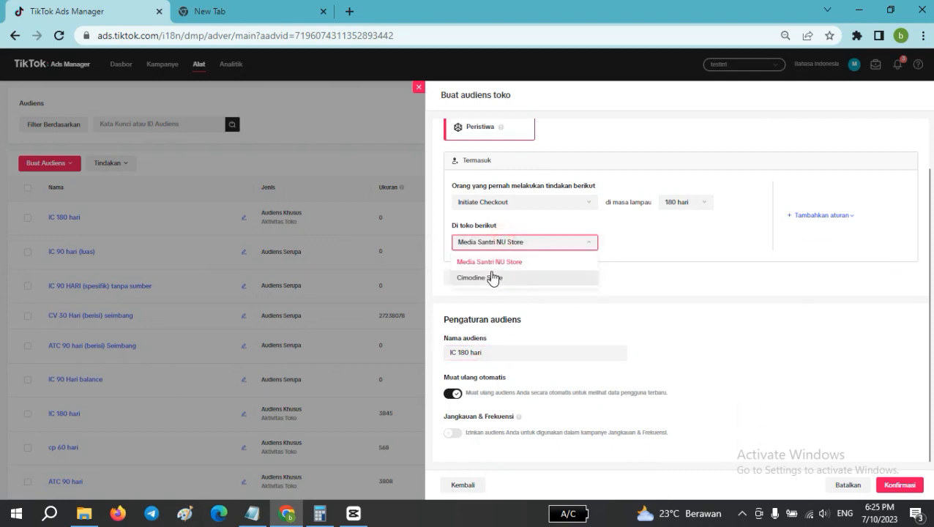
pyautogui.click(492, 277)
pyautogui.click(885, 486)
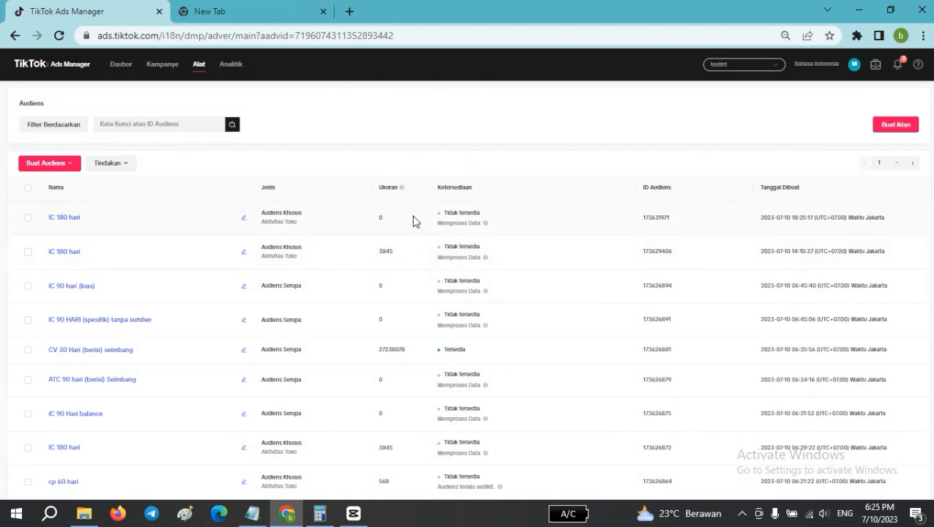
# - Examine the existing audiences across both pages of the list, including the initial checkout and content view audiences and their sizes
pyautogui.moveTo(132, 219)
pyautogui.scroll(-1, 468, 293)
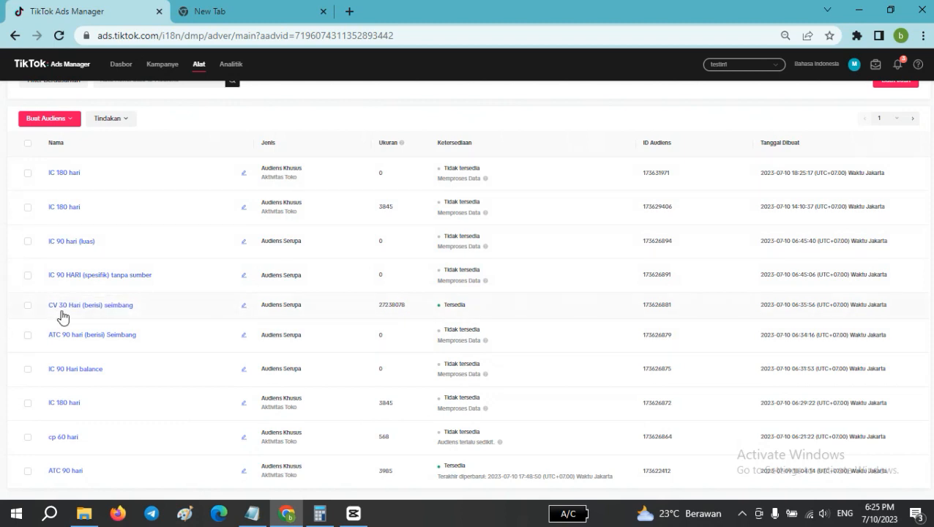
pyautogui.moveTo(63, 310)
pyautogui.click(911, 118)
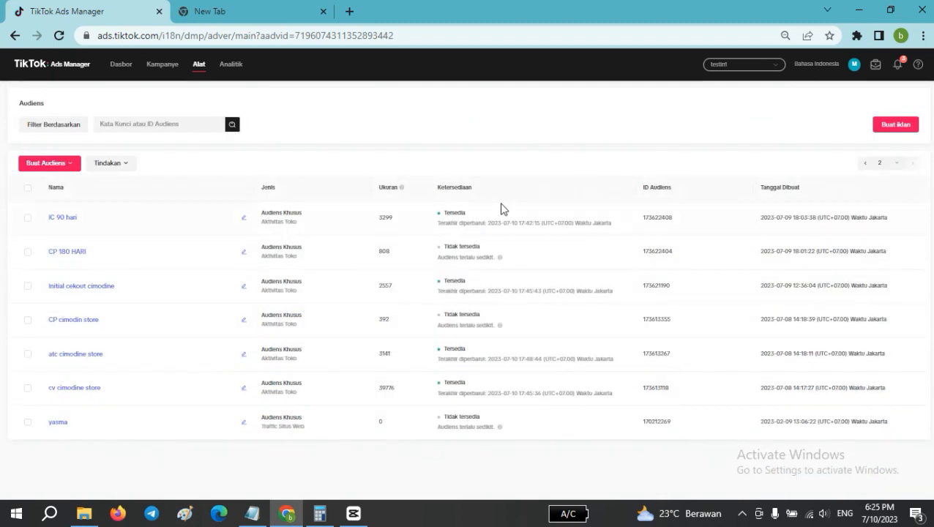
pyautogui.moveTo(91, 297)
pyautogui.moveTo(55, 229)
pyautogui.moveTo(77, 391)
pyautogui.doubleClick(377, 388)
pyautogui.click(313, 153)
pyautogui.click(305, 148)
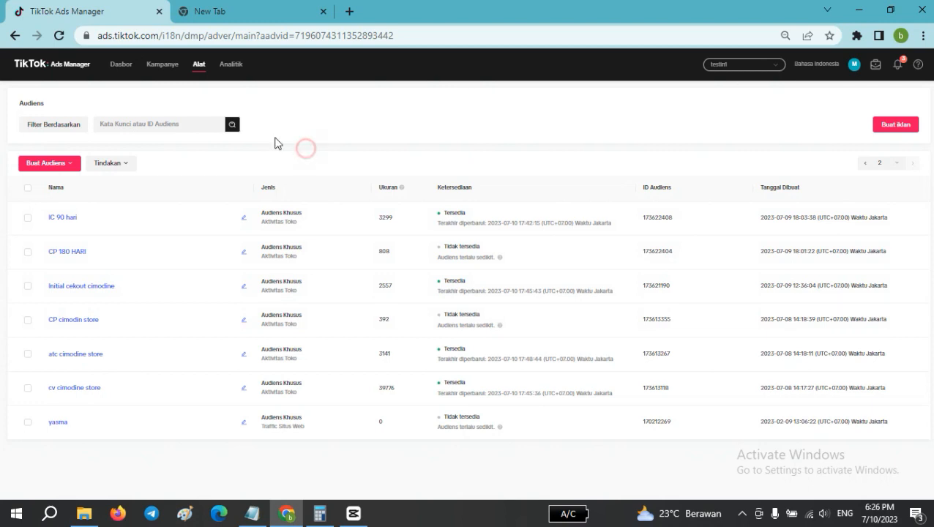
pyautogui.click(184, 146)
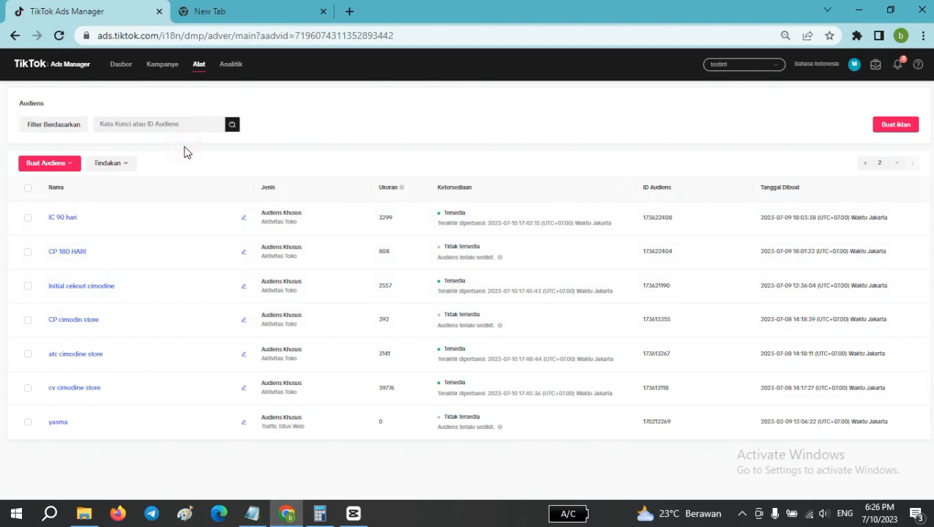
pyautogui.click(317, 146)
pyautogui.click(269, 148)
# - Start a lookalike audience (Audiens Serupa) with "Initial cekout cimodine" as its source
pyautogui.click(66, 164)
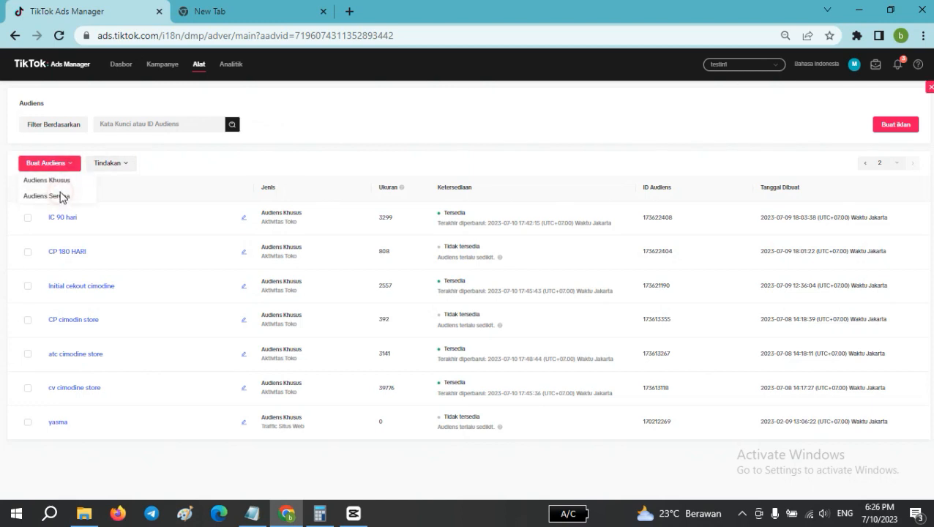
pyautogui.click(57, 195)
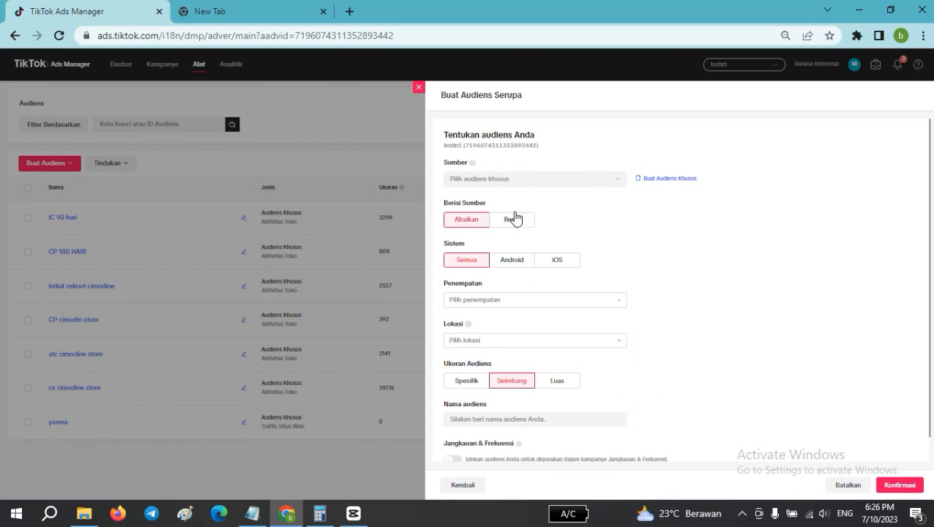
pyautogui.click(575, 181)
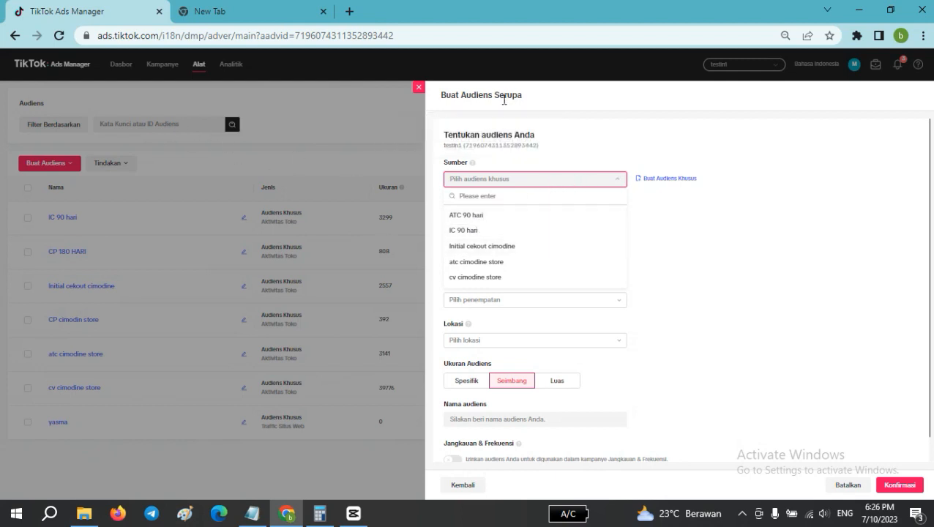
pyautogui.click(476, 247)
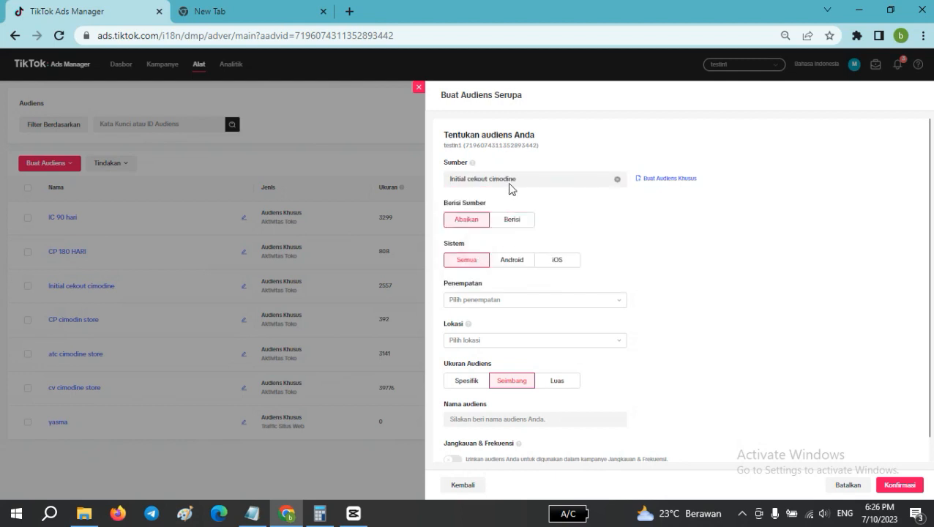
pyautogui.scroll(-1, 601, 195)
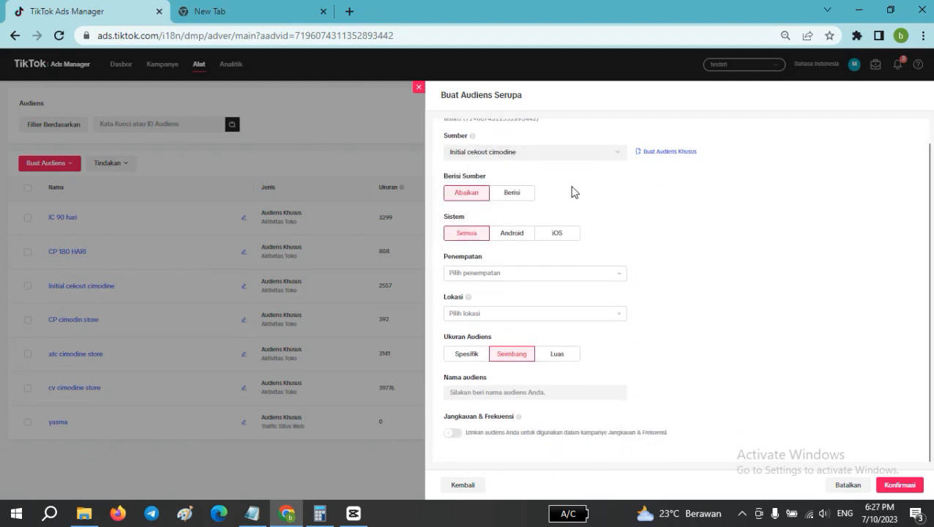
pyautogui.scroll(1, 518, 206)
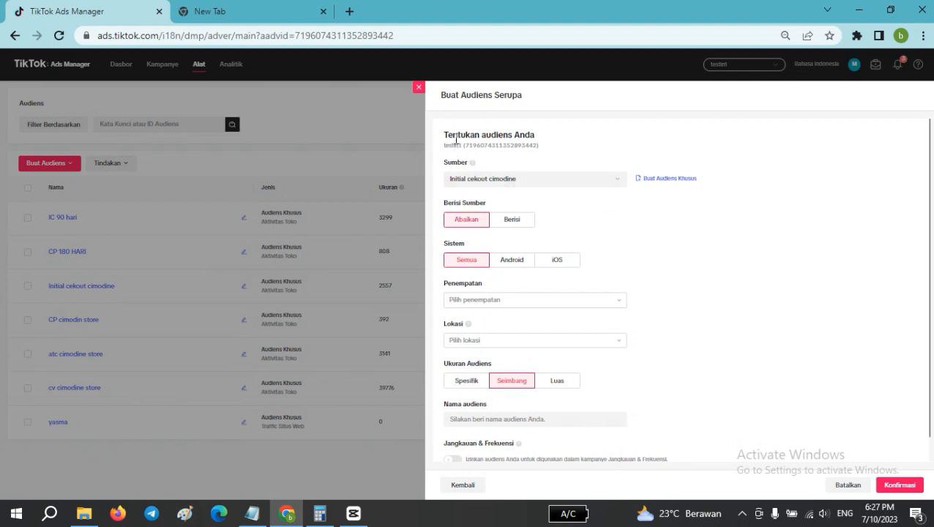
pyautogui.moveTo(482, 134); pyautogui.dragTo(538, 142)
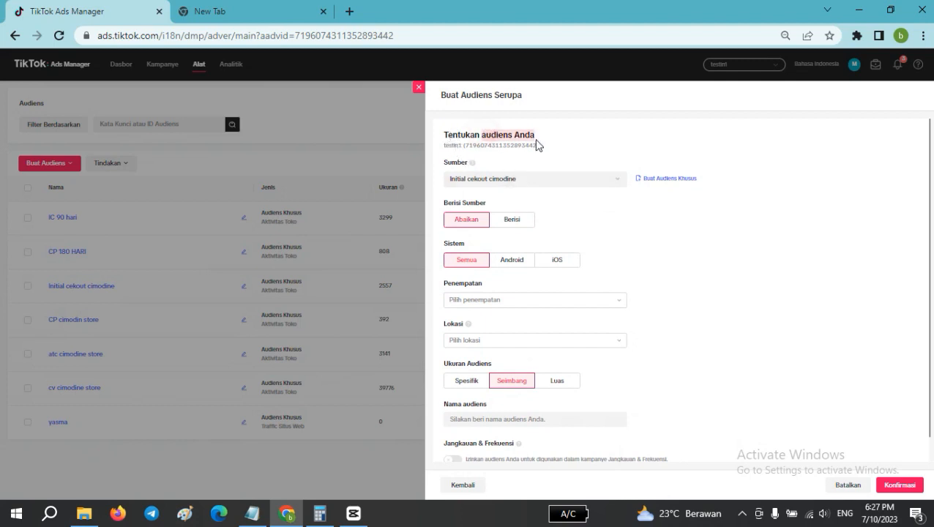
pyautogui.moveTo(493, 95); pyautogui.dragTo(543, 102)
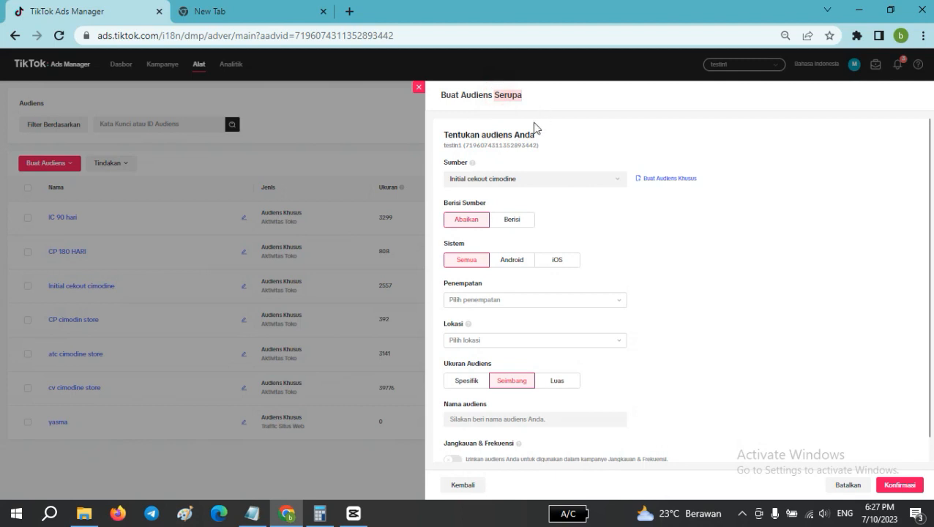
# - Try Berisi for the source inclusion setting, and switch it back to Abaikan
pyautogui.scroll(-1, 541, 139)
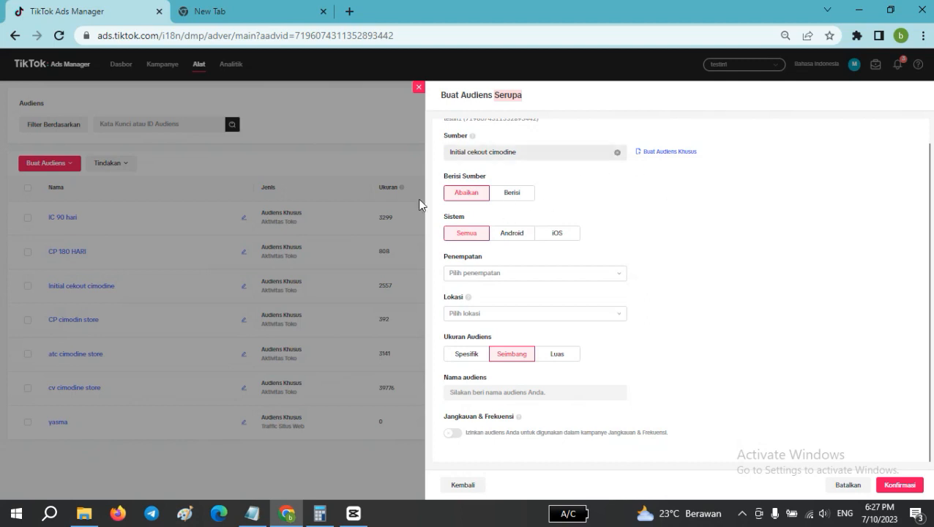
pyautogui.click(437, 172)
pyautogui.click(516, 195)
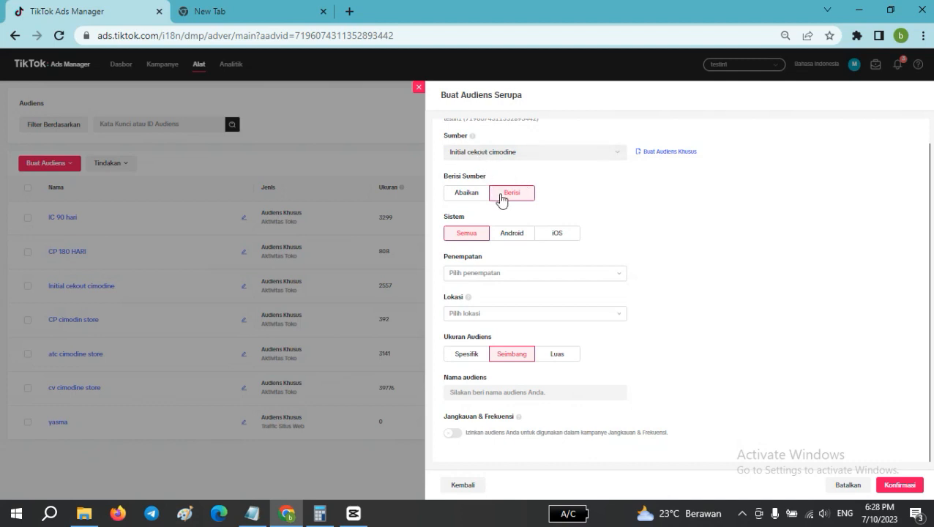
pyautogui.click(465, 199)
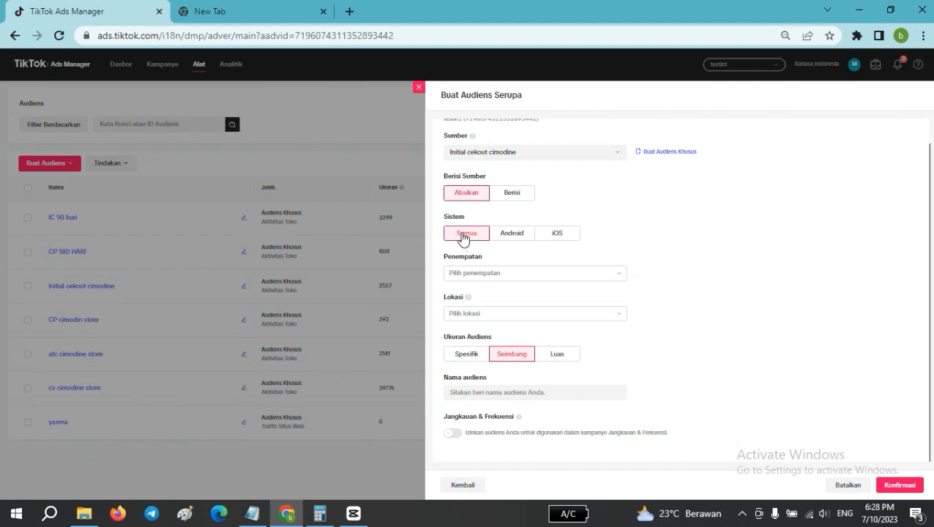
# - Set the lookalike audience's placement to TikTok only
pyautogui.click(473, 276)
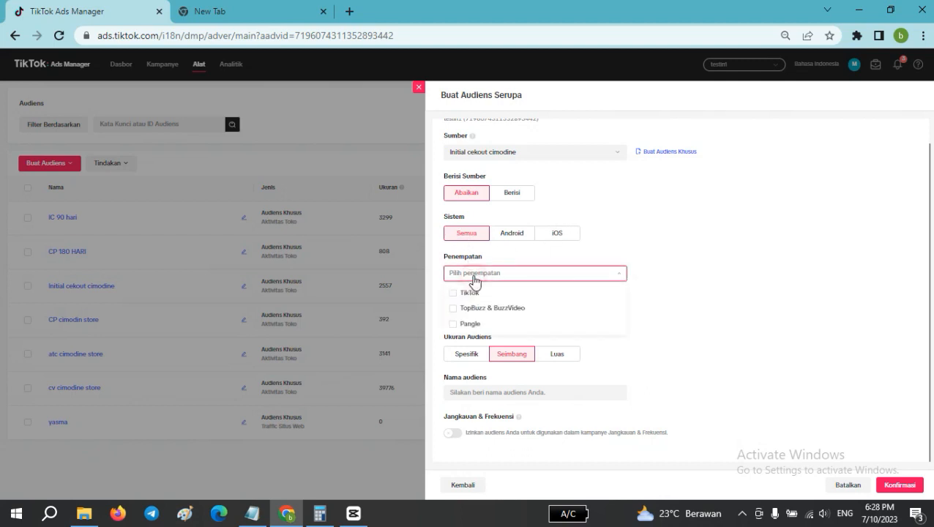
pyautogui.click(453, 294)
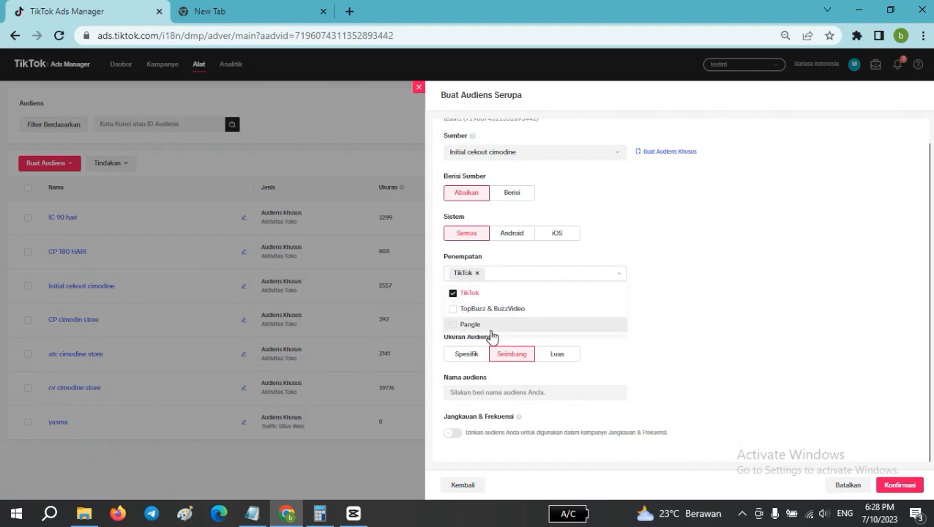
pyautogui.click(703, 247)
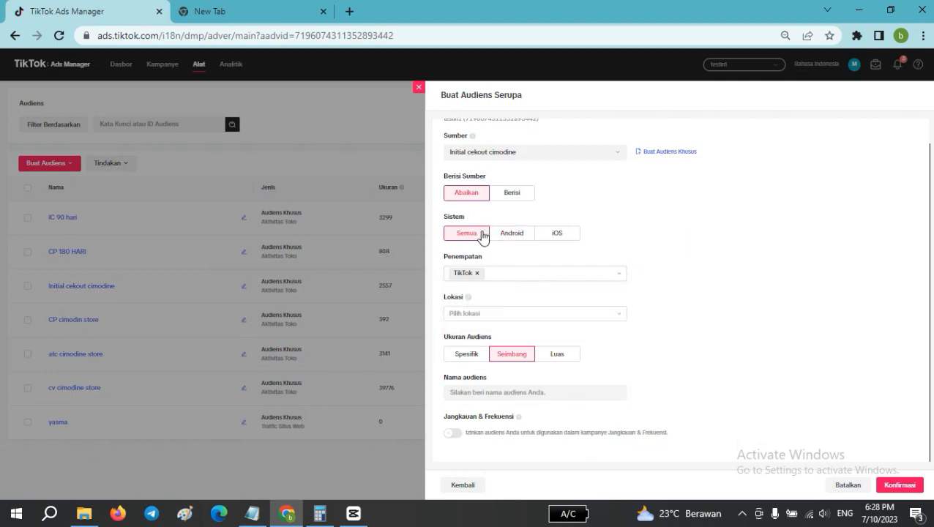
# - Set the lookalike audience's location to Indonesia
pyautogui.click(451, 319)
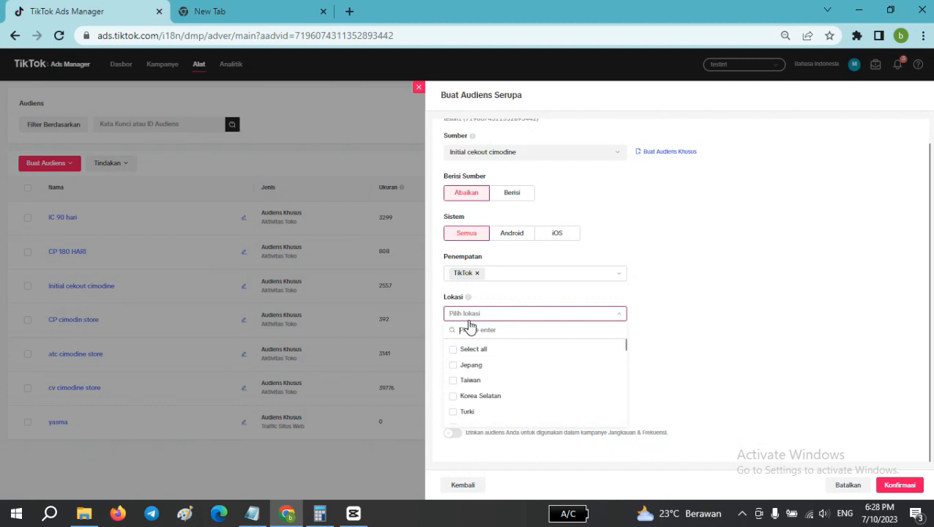
pyautogui.write('ind')
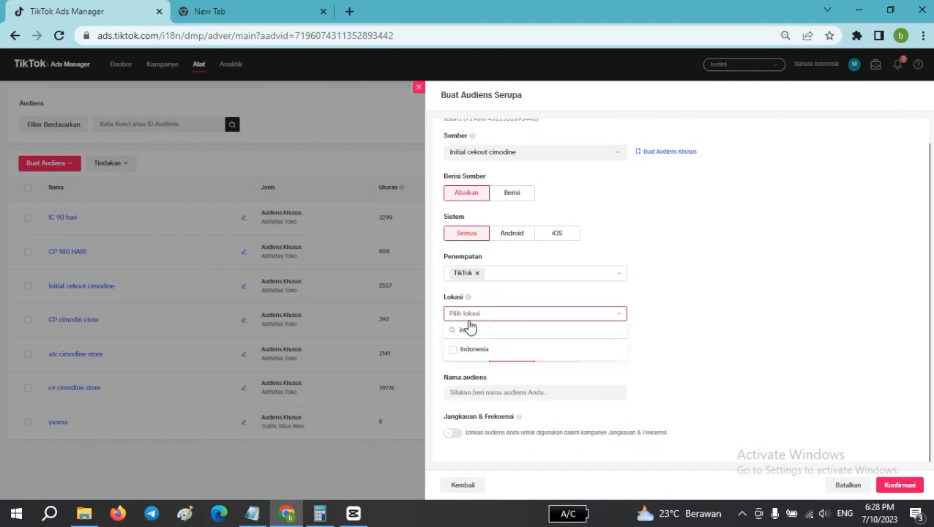
pyautogui.click(474, 350)
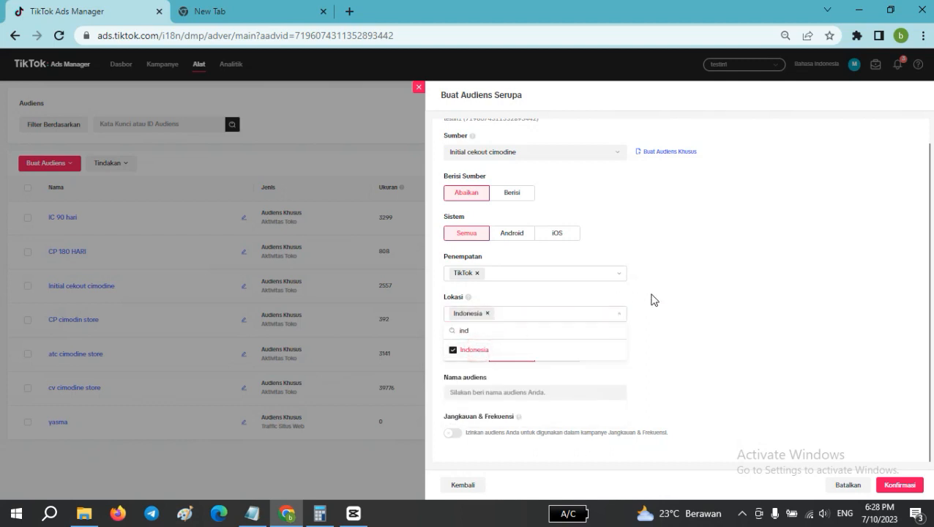
pyautogui.click(652, 294)
# - Enter "IC" as the lookalike audience's name
pyautogui.click(495, 391)
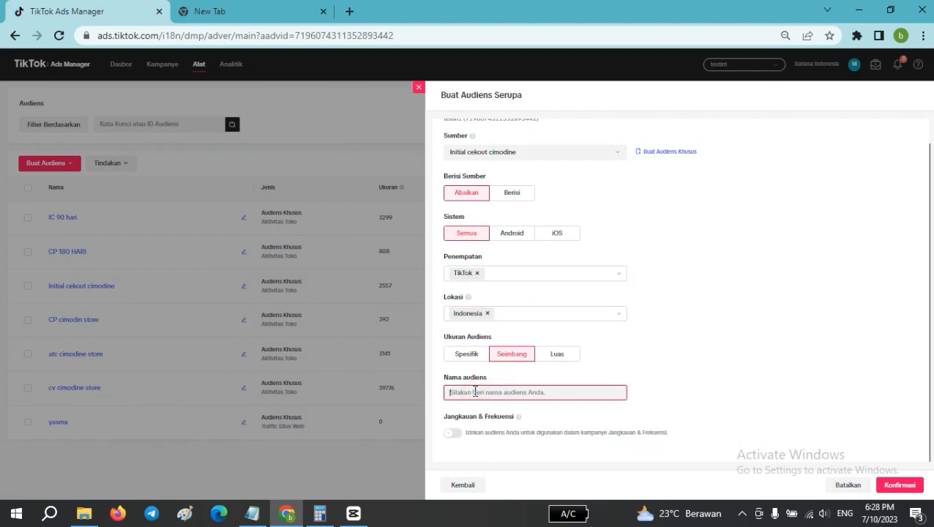
pyautogui.write('IC')
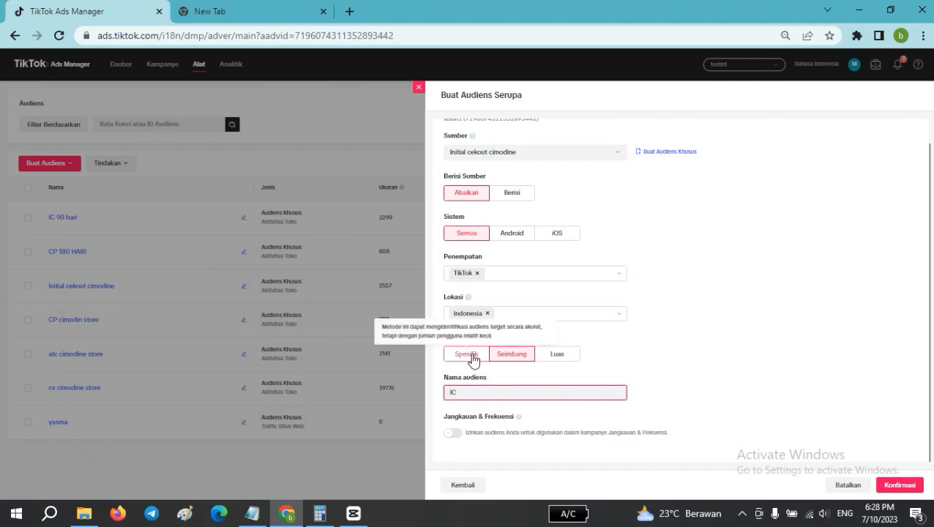
pyautogui.click(620, 344)
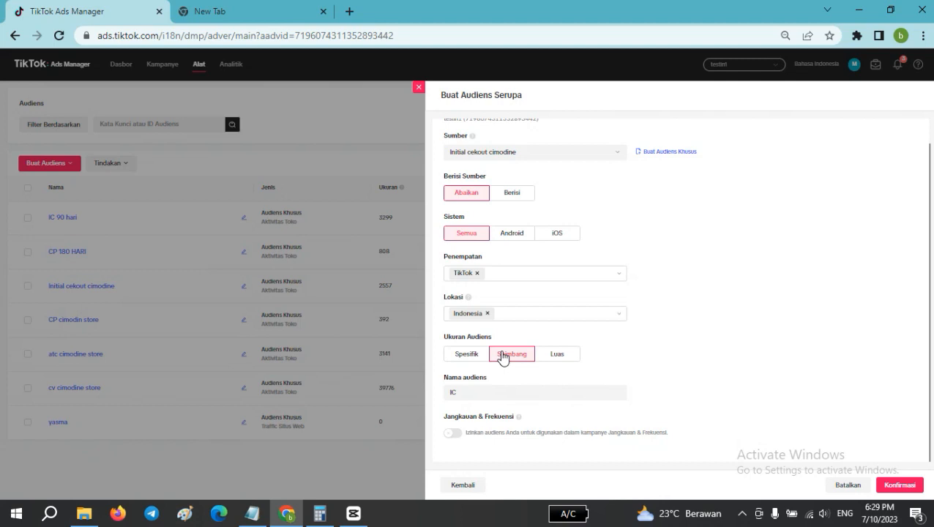
# - Try the Spesifik and Luas options for the audience size, and switch it back to Seimbang
pyautogui.click(479, 353)
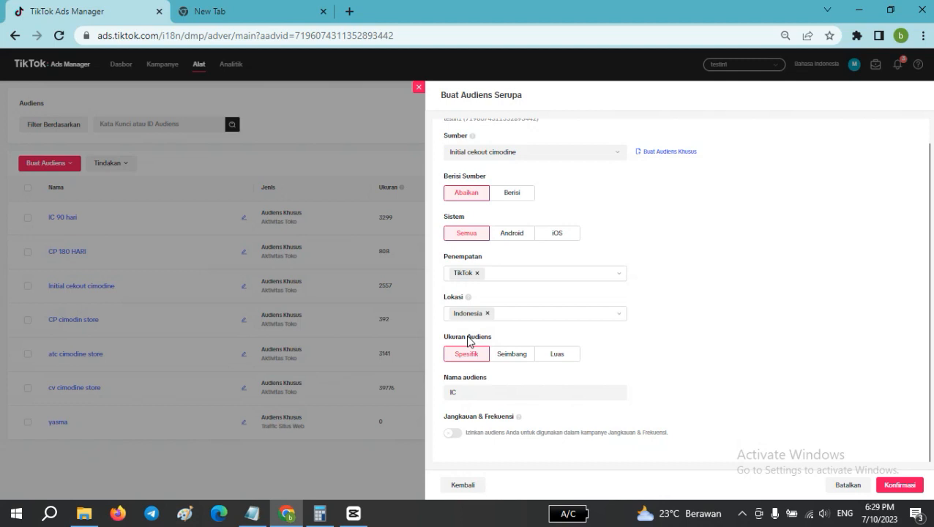
pyautogui.click(511, 355)
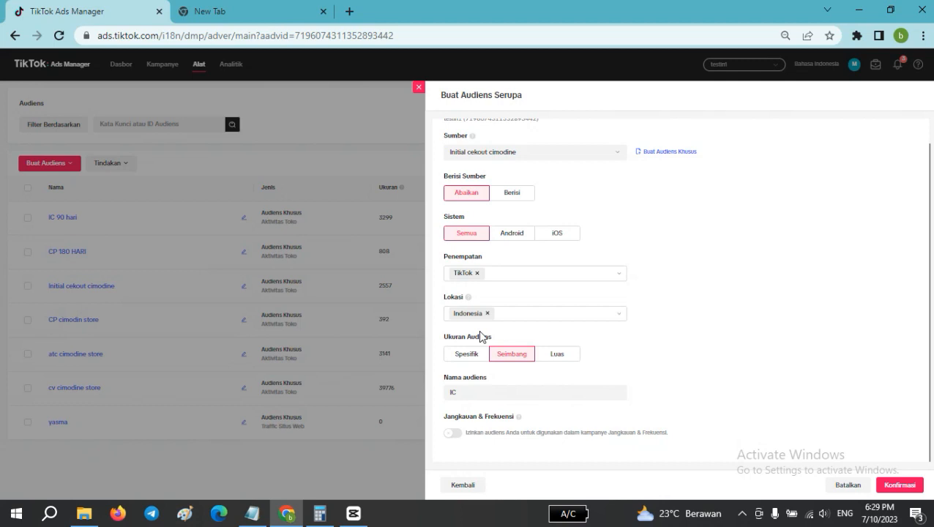
pyautogui.click(554, 357)
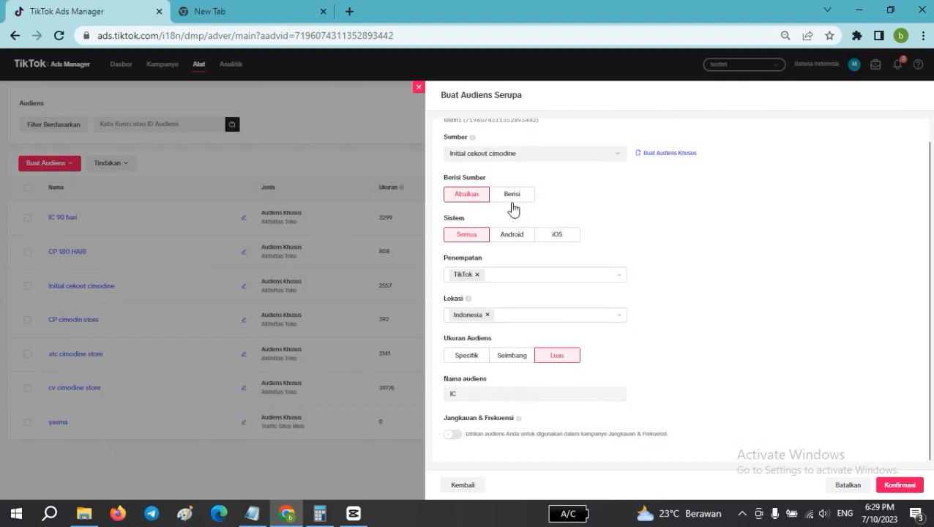
pyautogui.scroll(1, 513, 210)
pyautogui.scroll(-1, 556, 212)
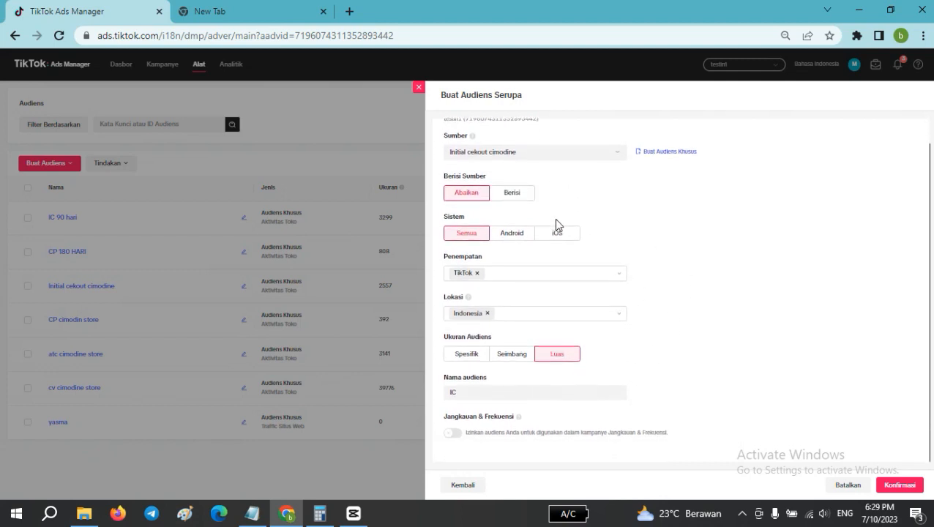
pyautogui.click(511, 356)
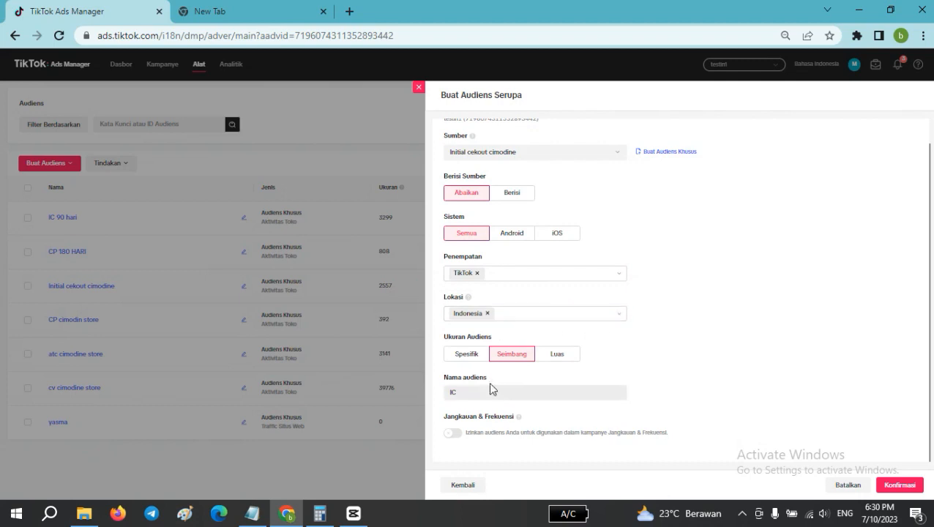
pyautogui.click(680, 338)
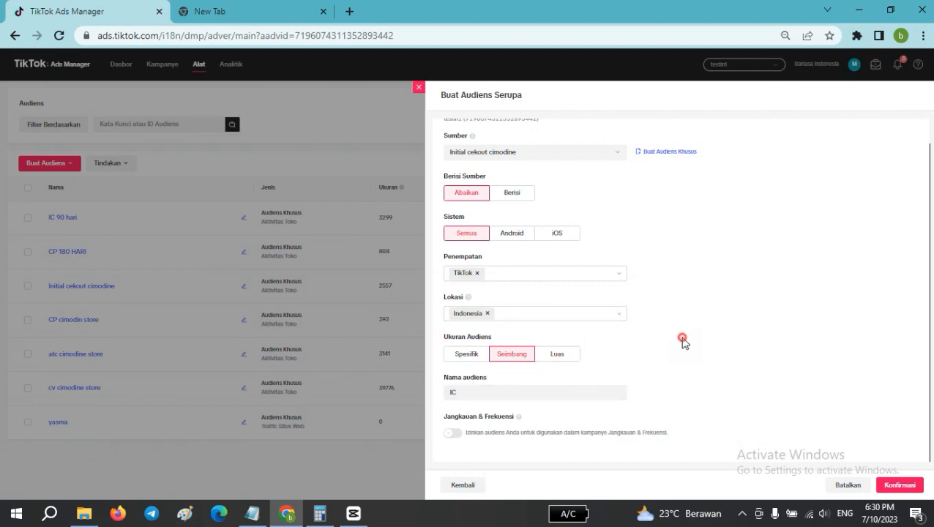
# - Extend the lookalike audience's name to "IC (seimbang)" and confirm its creation
pyautogui.click(470, 396)
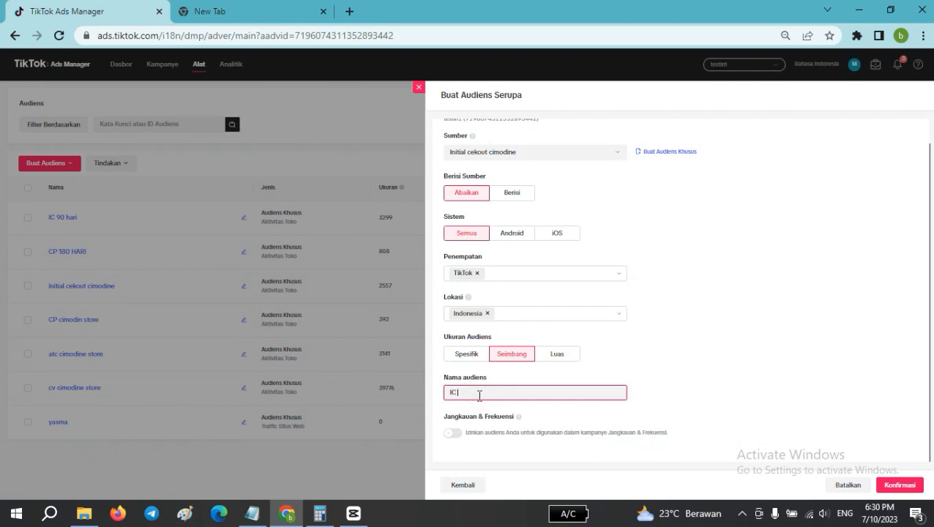
pyautogui.write('(seimbang)')
pyautogui.click(773, 267)
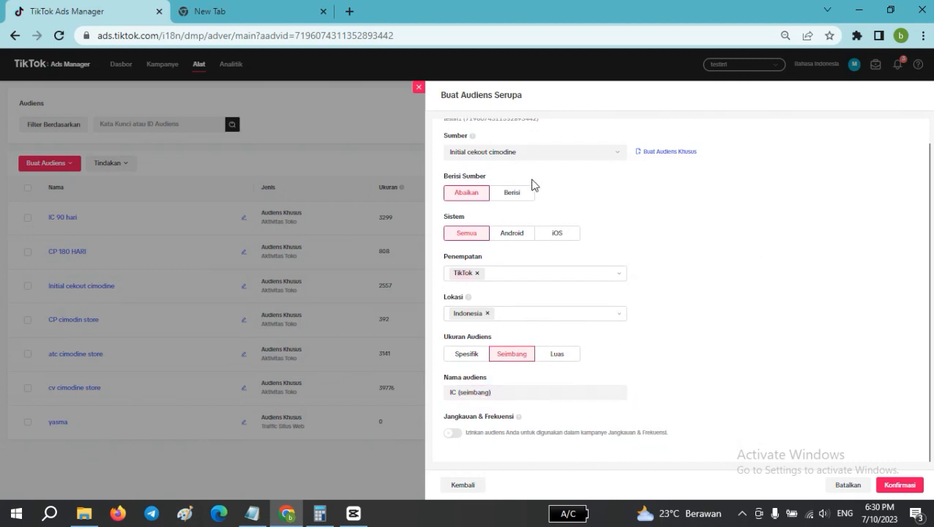
pyautogui.click(897, 485)
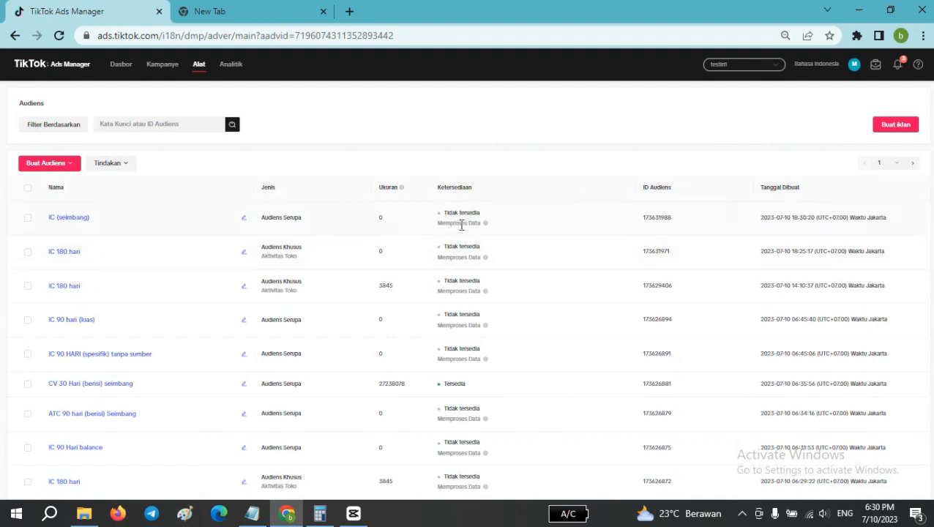
# - Review the audience list, and go to the campaign overview and dismiss its notice banner
pyautogui.scroll(-1, 460, 214)
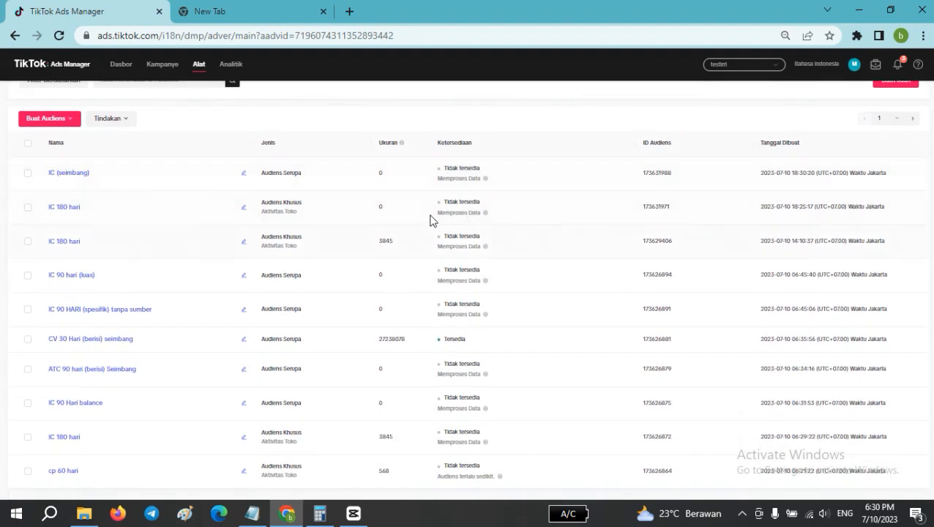
pyautogui.scroll(1, 446, 216)
pyautogui.scroll(-1, 446, 234)
pyautogui.scroll(1, 454, 303)
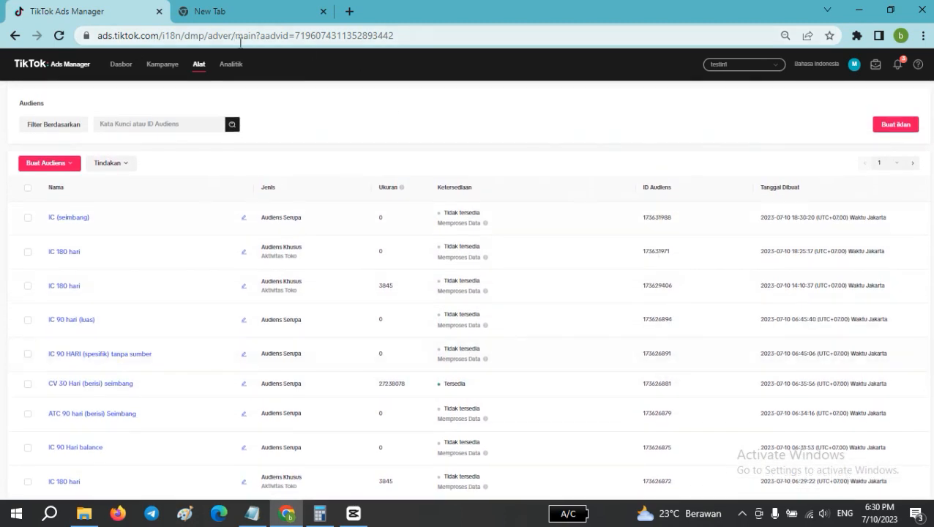
pyautogui.click(162, 66)
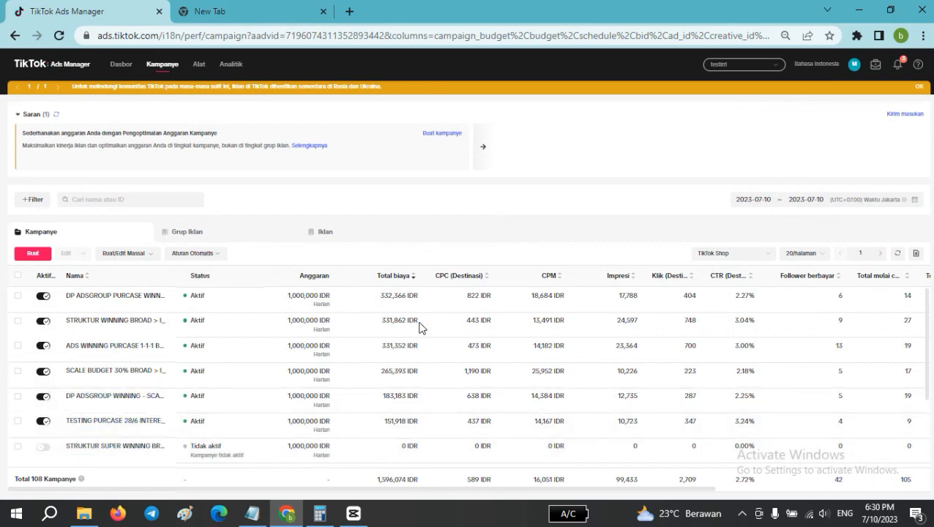
pyautogui.click(918, 86)
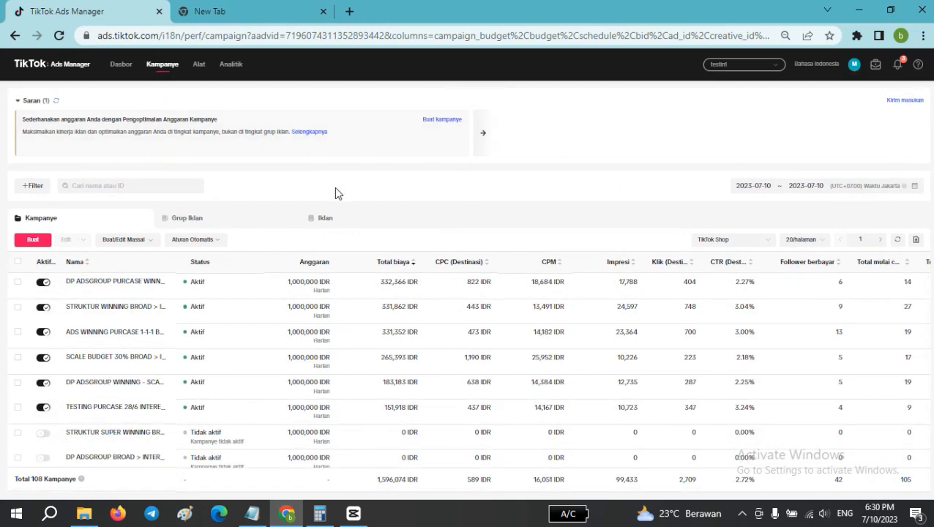